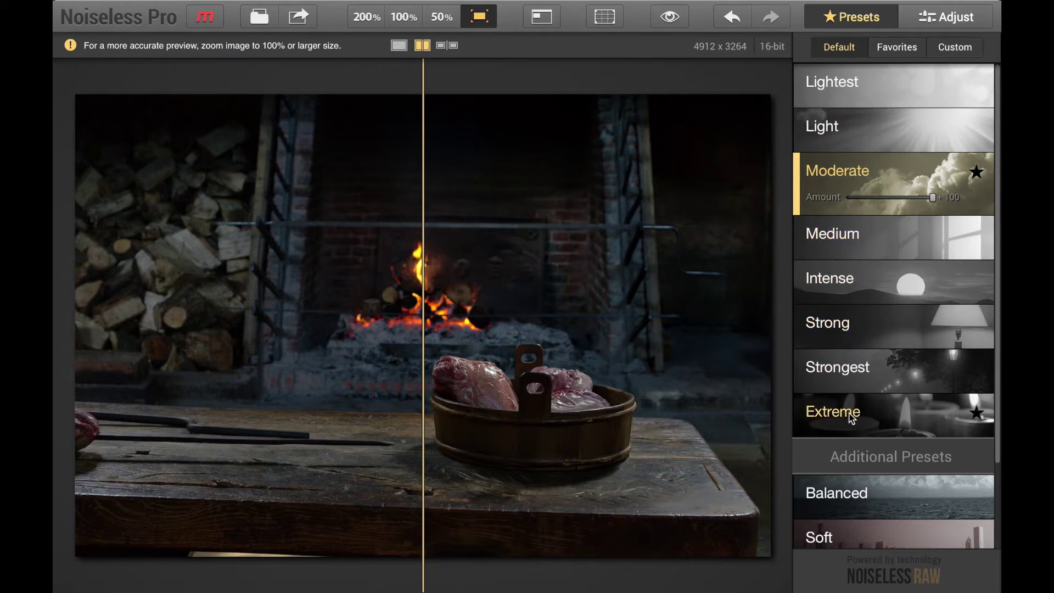
scroll(850, 417, down, 5)
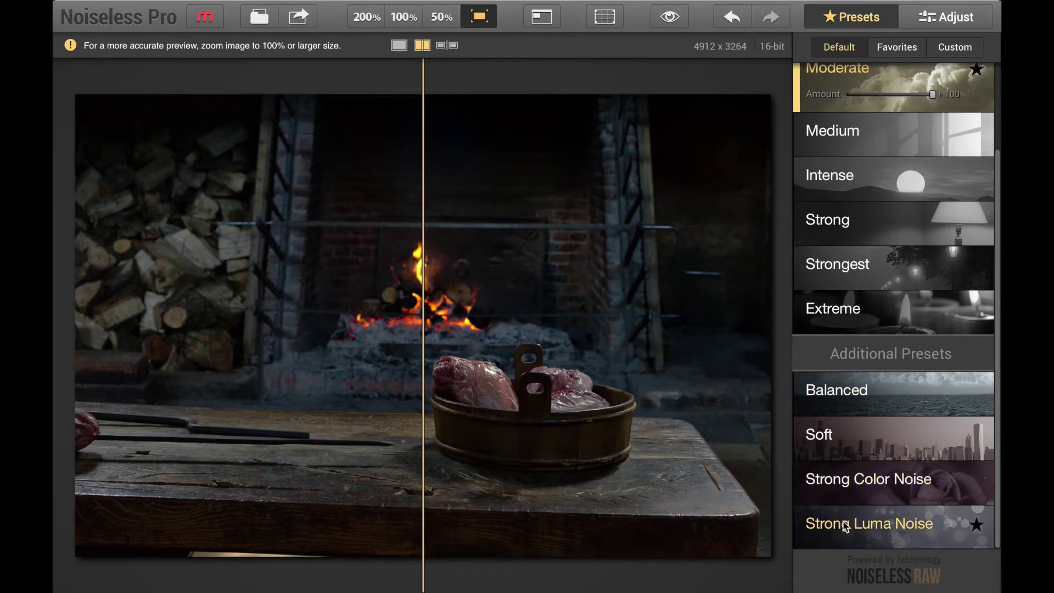
scroll(893, 382, up, 5)
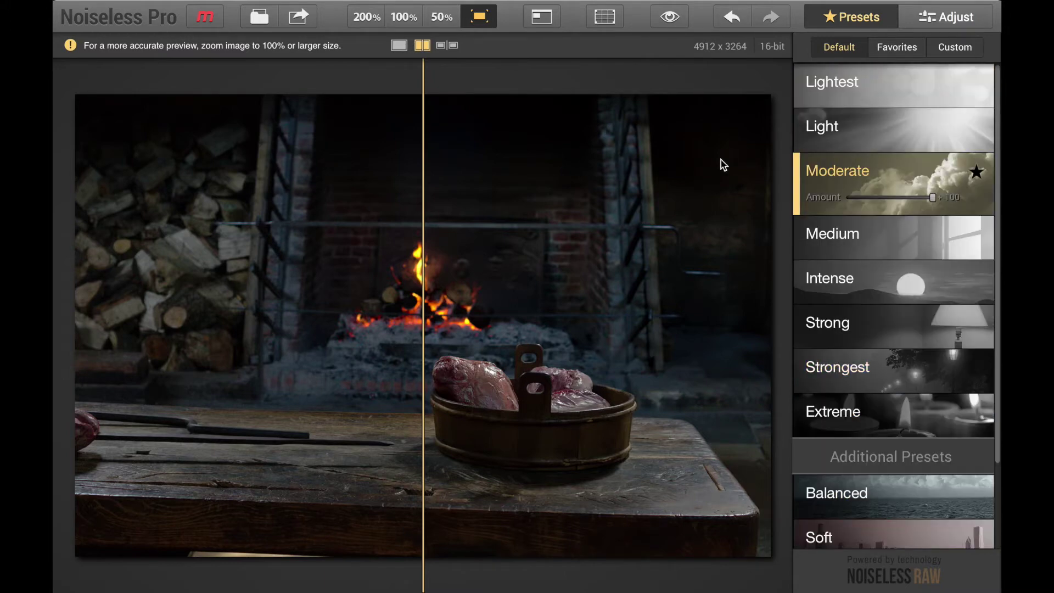
click(865, 126)
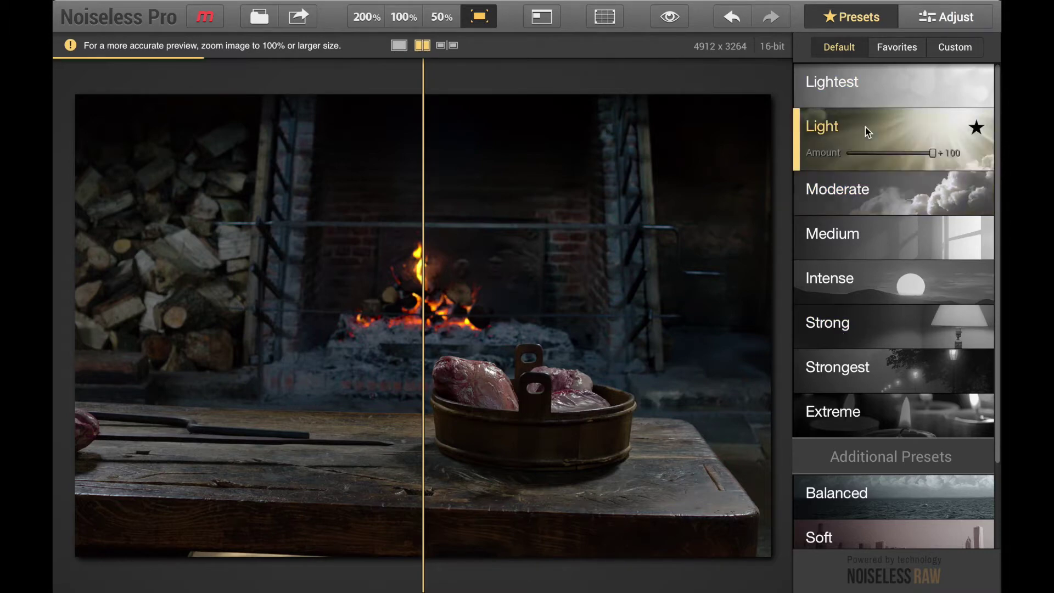
click(865, 188)
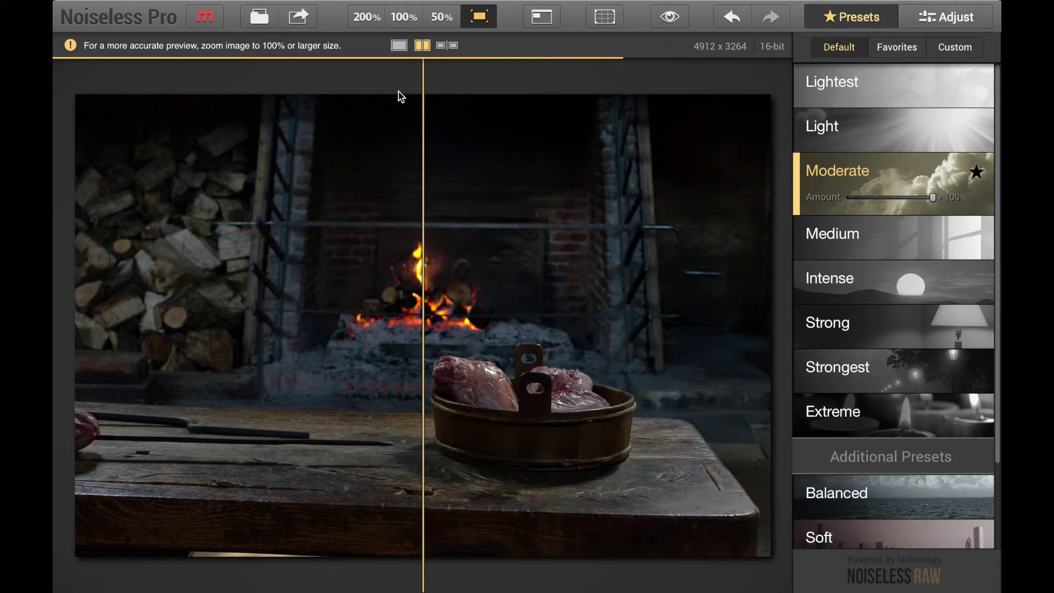
- Zoom the photo to 200% and pan down to the meat in the wooden tub
click(364, 18)
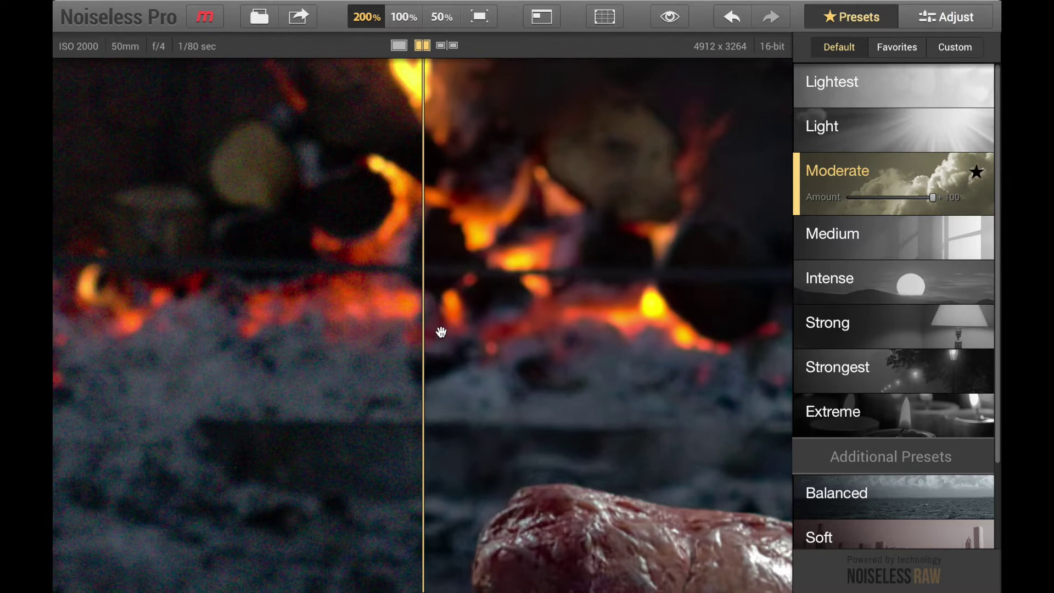
scroll(441, 331, down, 2)
scroll(442, 332, down, 10)
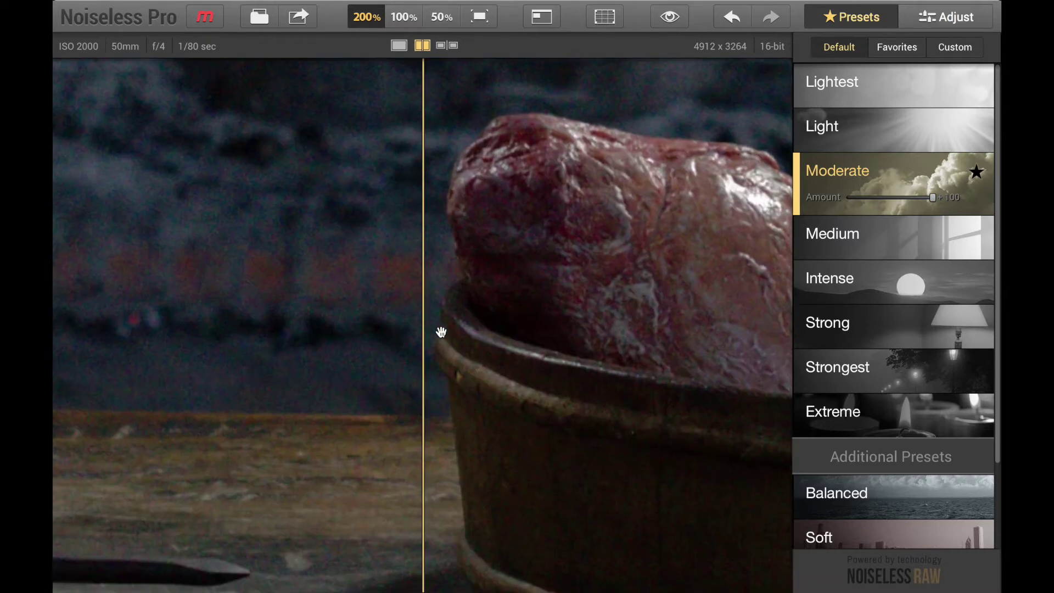
scroll(441, 331, down, 1)
scroll(442, 332, right, 6)
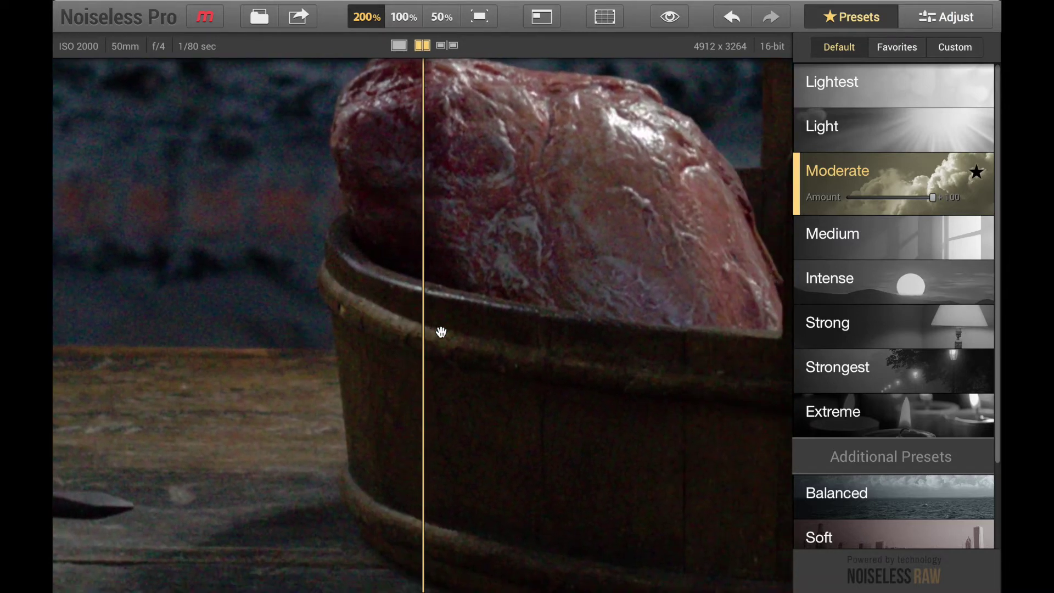
scroll(441, 331, up, 3)
scroll(441, 331, right, 1)
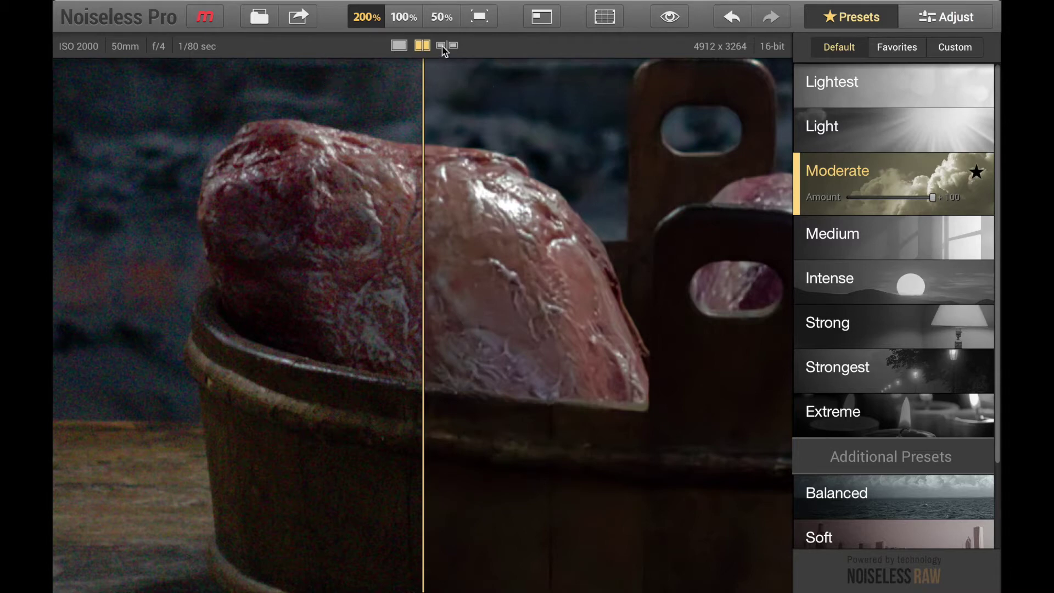
- Zoom to 100% to see the tub and fire, and star the Moderate preset
click(397, 26)
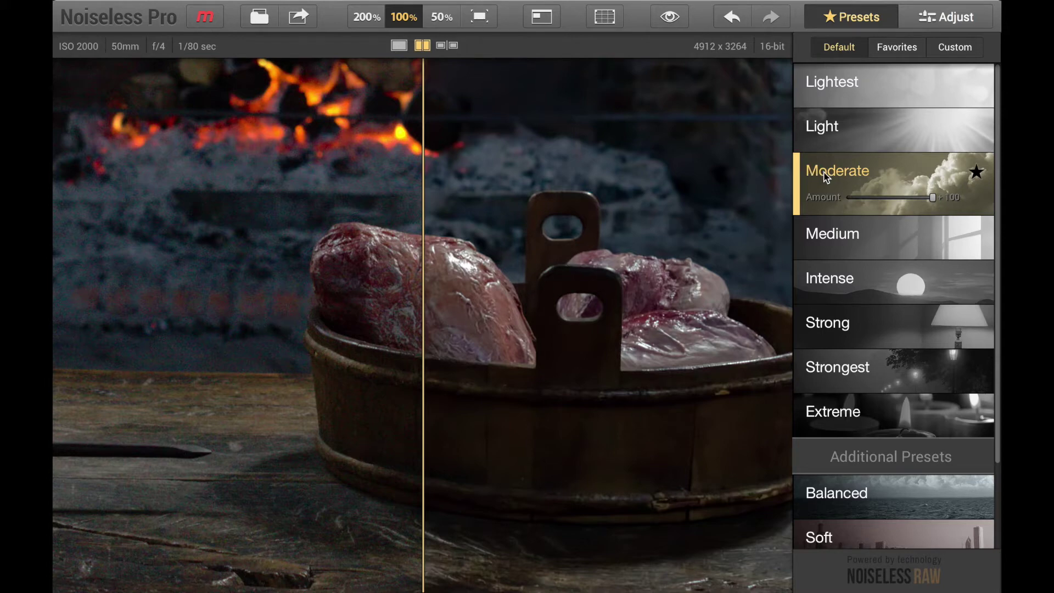
click(979, 173)
- Lower the Moderate preset amount to +40, then raise it back to about +71
drag(933, 198, 882, 199)
scroll(638, 309, up, 2)
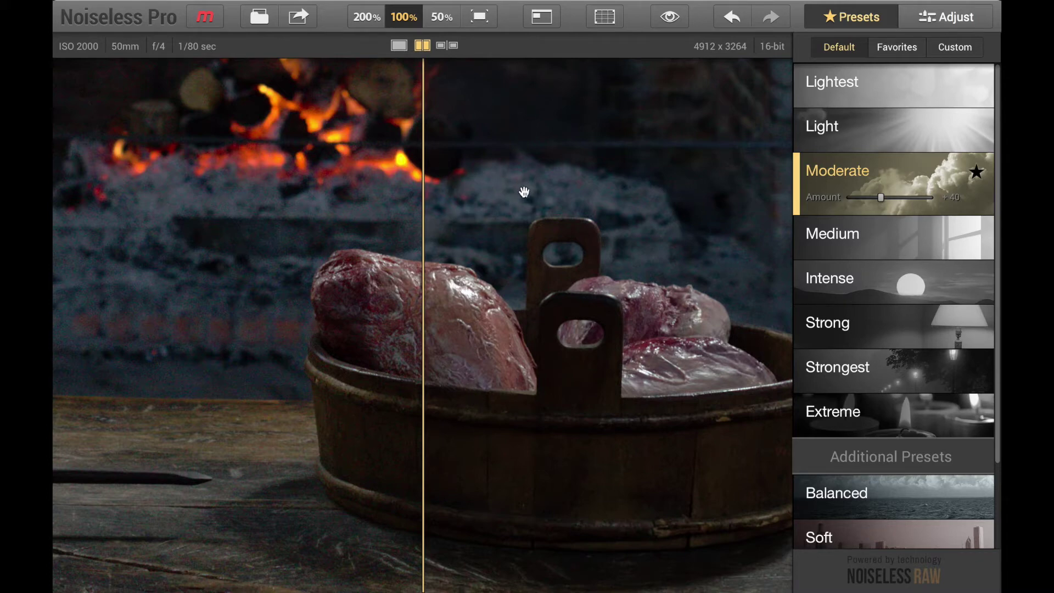
drag(881, 197, 906, 198)
scroll(694, 249, up, 3)
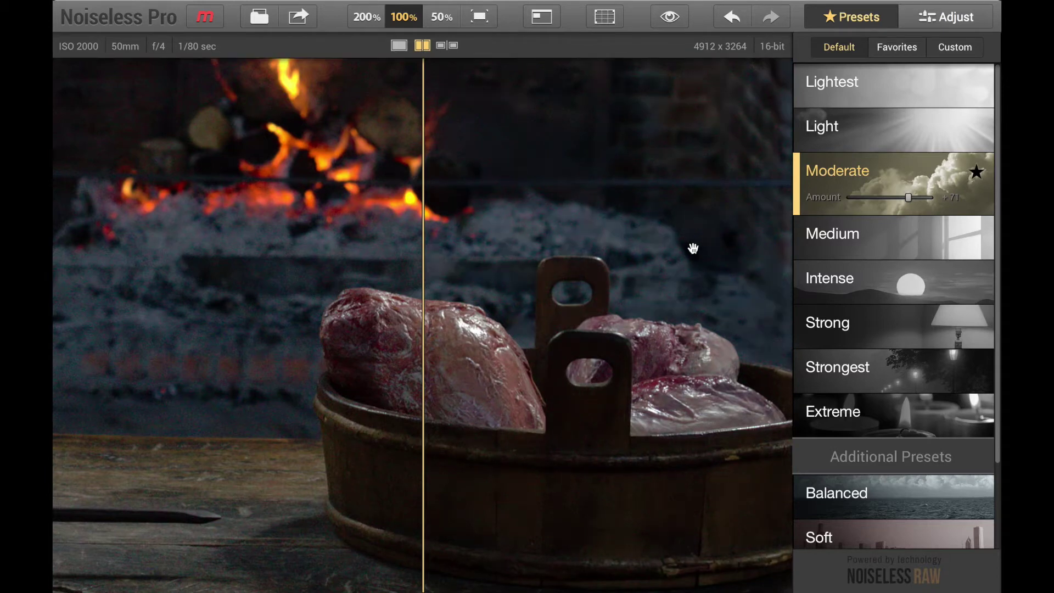
- Zoom to 200% over the fire and shift the before/after split left across the flames
click(369, 17)
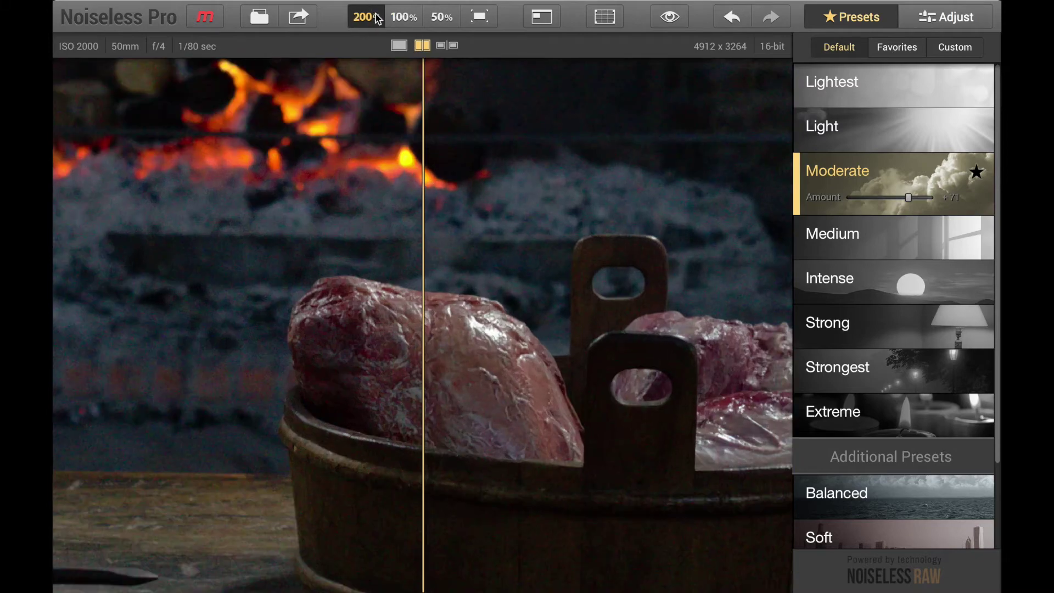
scroll(427, 207, up, 3)
scroll(427, 207, up, 3)
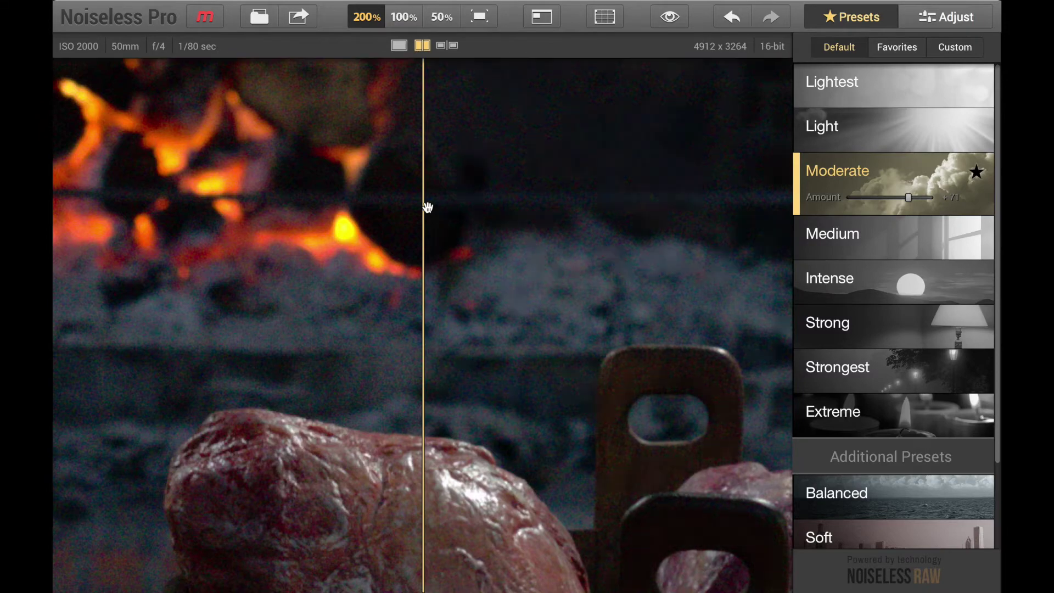
drag(427, 207, 333, 220)
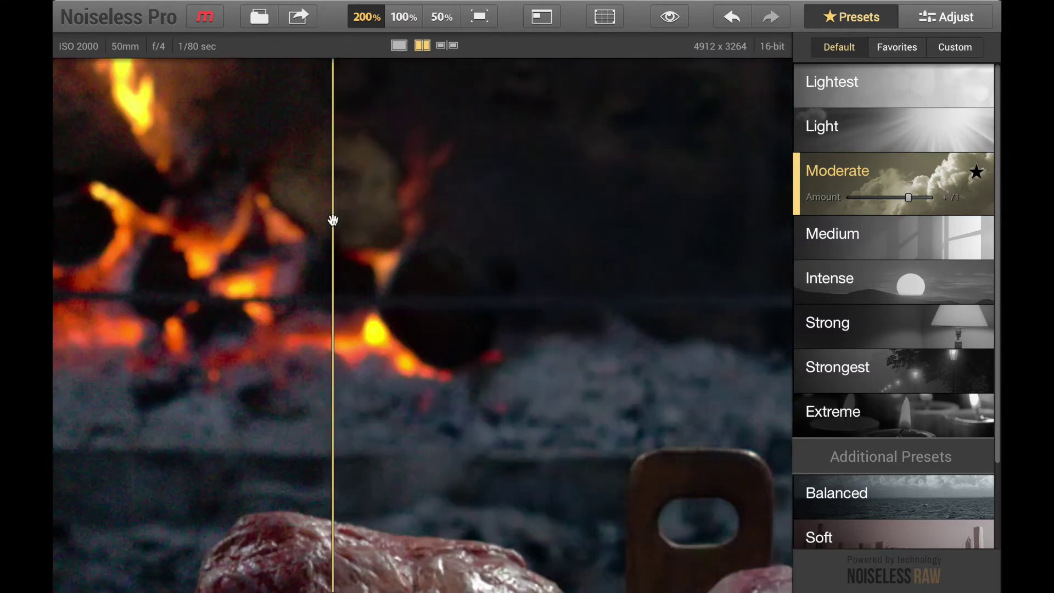
- Fit the whole photo in the window, try the side-by-side preview, then return to split view
click(493, 22)
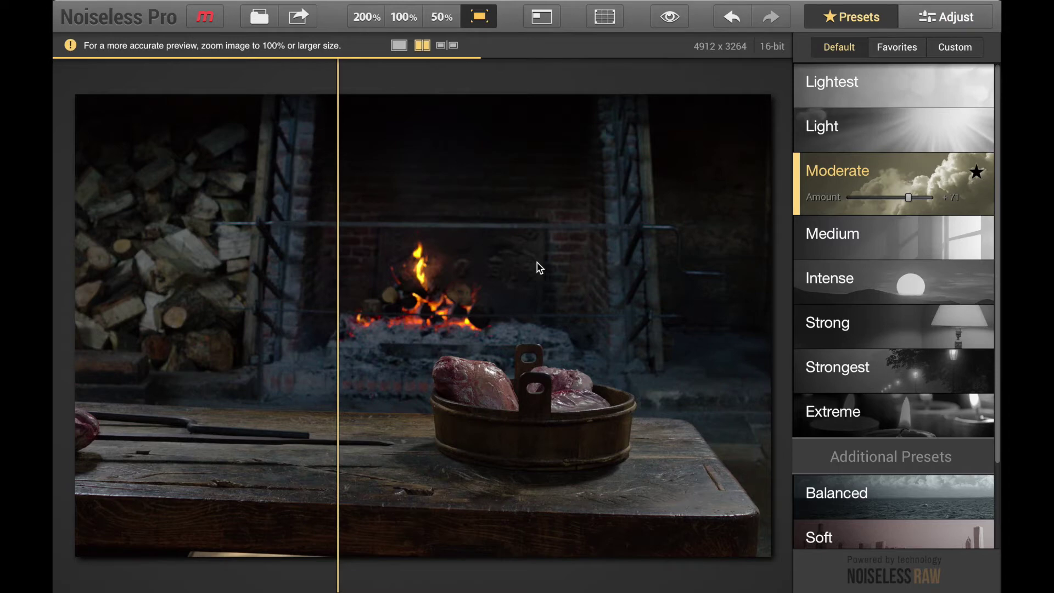
click(404, 64)
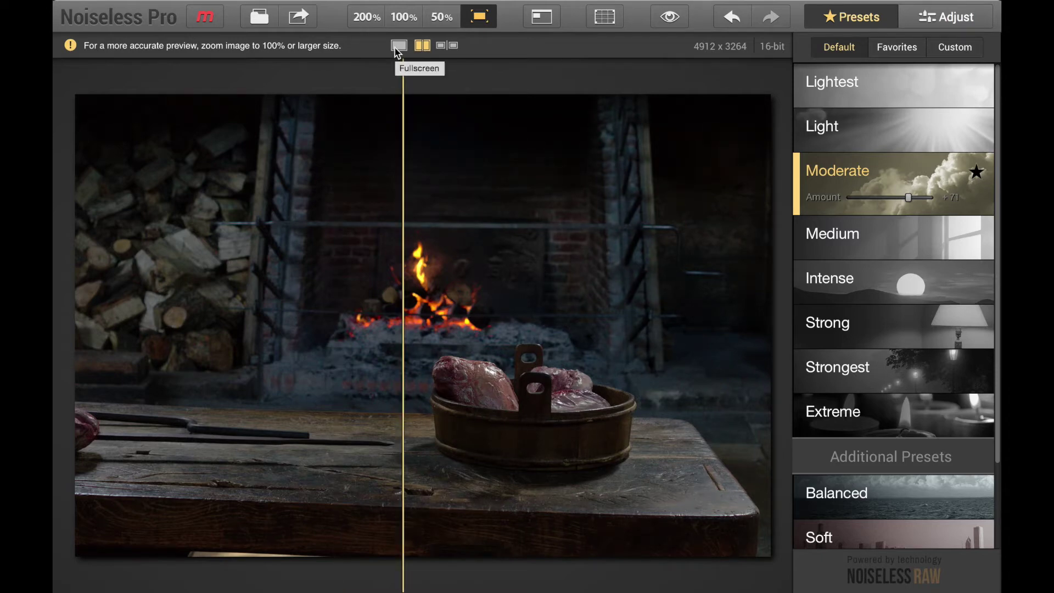
click(448, 46)
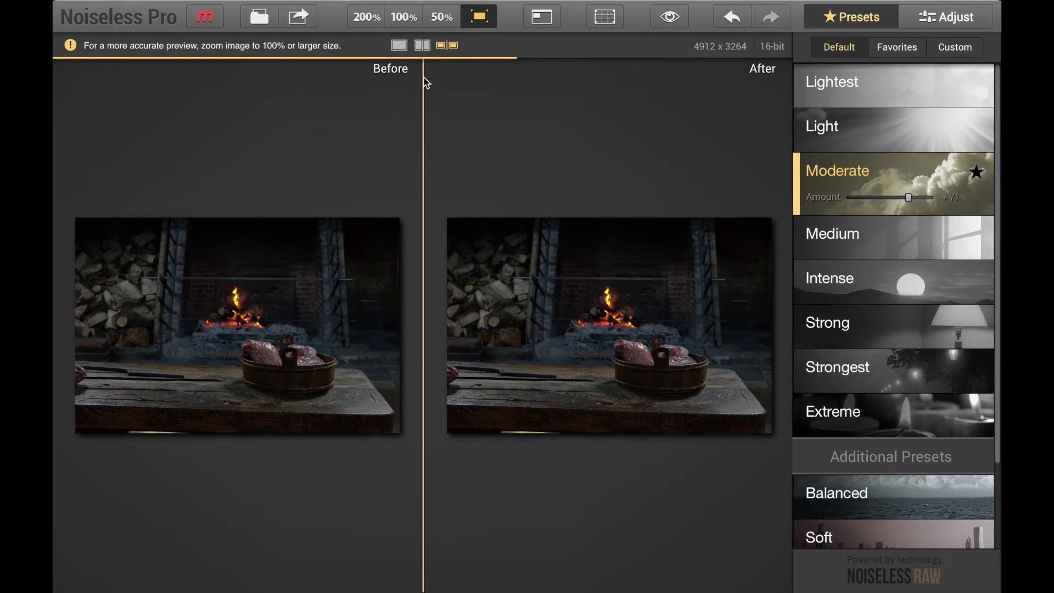
click(422, 46)
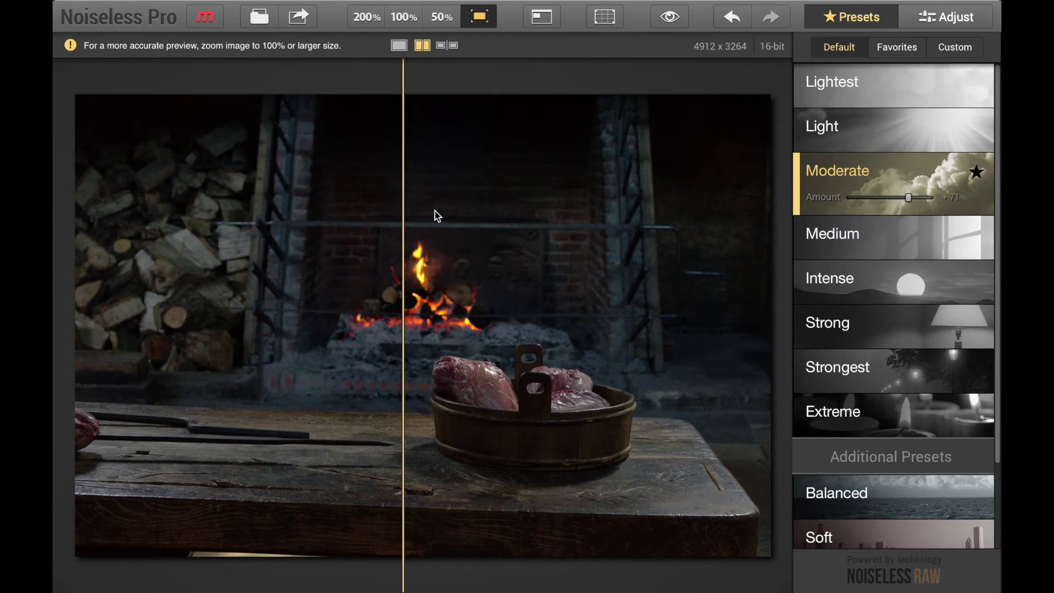
click(203, 18)
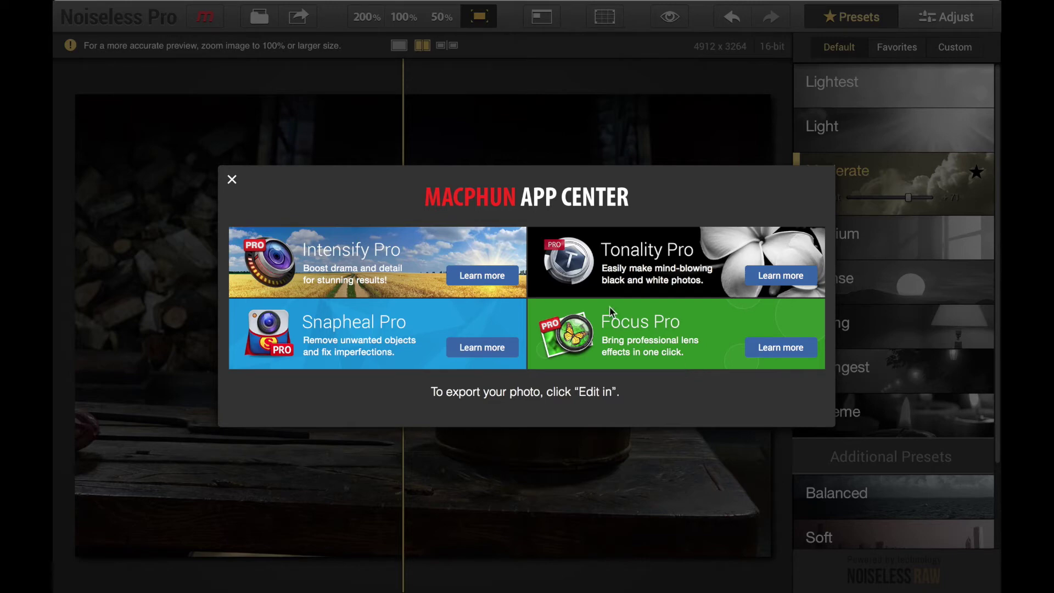
click(232, 180)
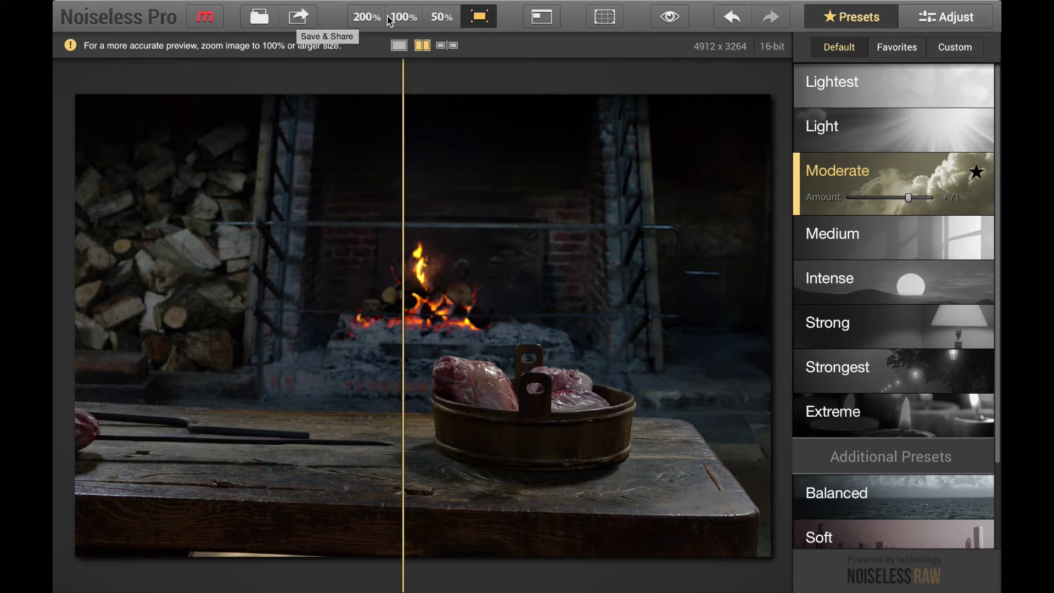
- Use the navigator at 200% to move the view onto the stacked firewood, then close it
click(541, 20)
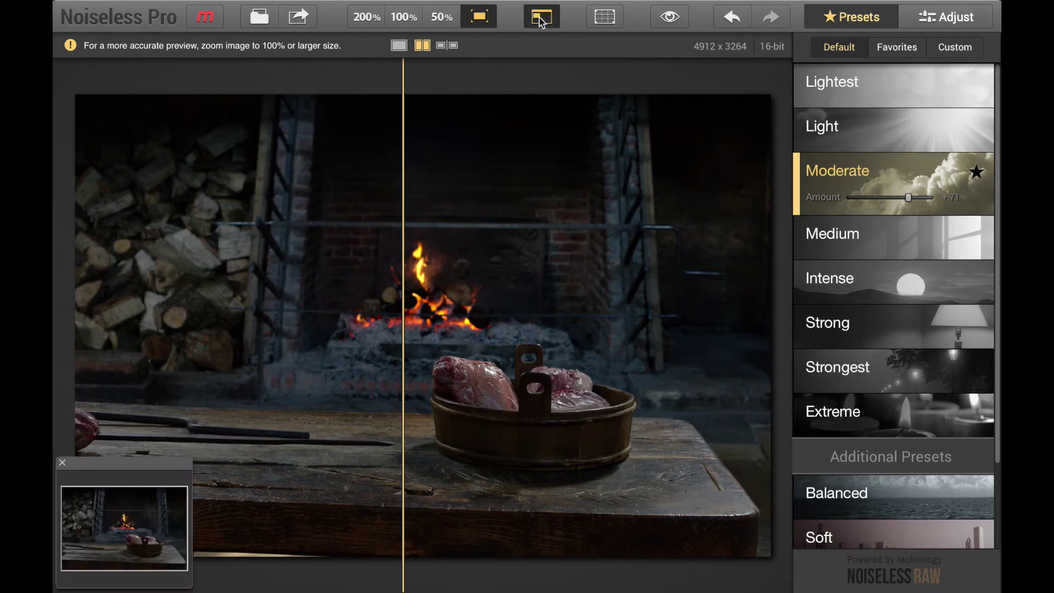
click(366, 16)
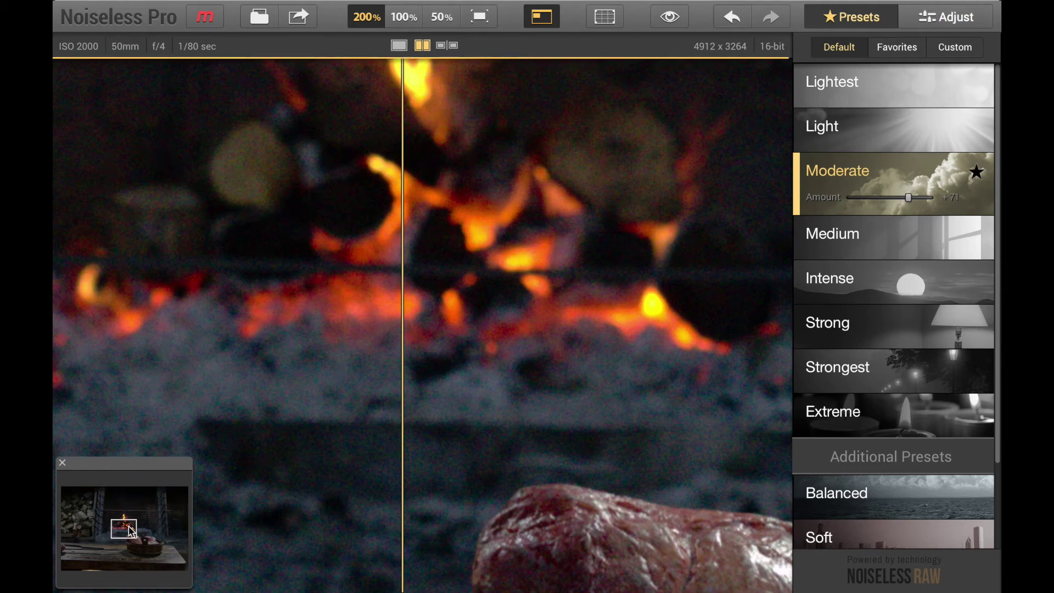
drag(132, 531, 86, 509)
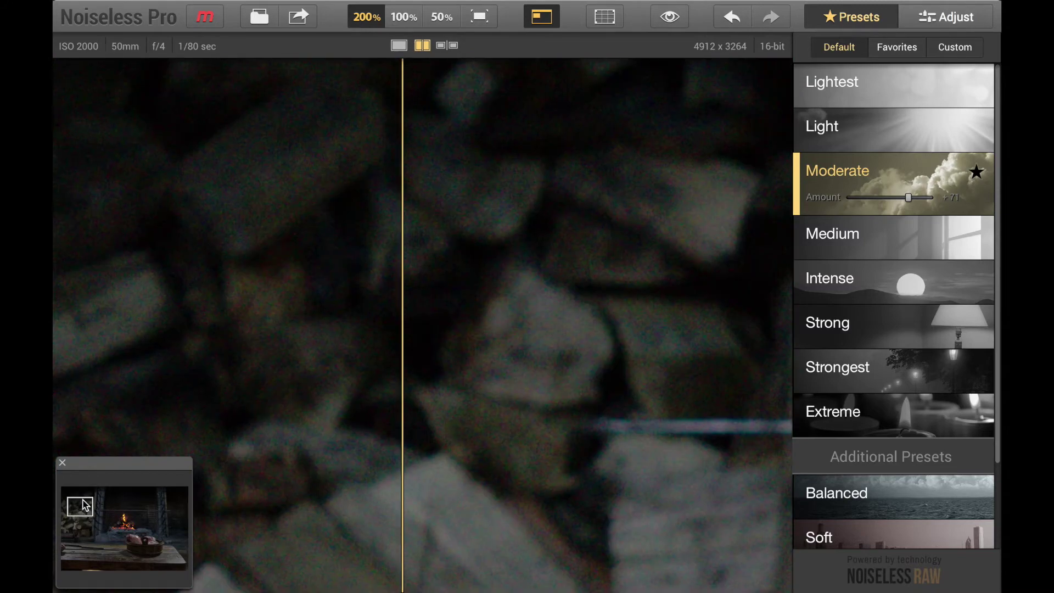
click(62, 462)
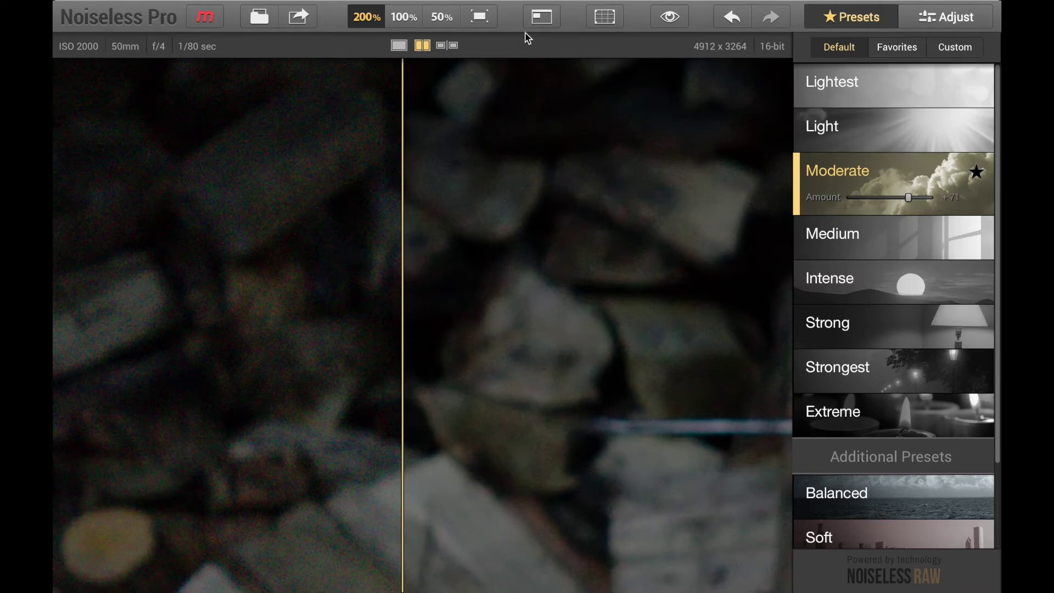
- Try the Golden Ratio and Rule of Thirds crop guides, check the ratio list, then cancel cropping
click(605, 17)
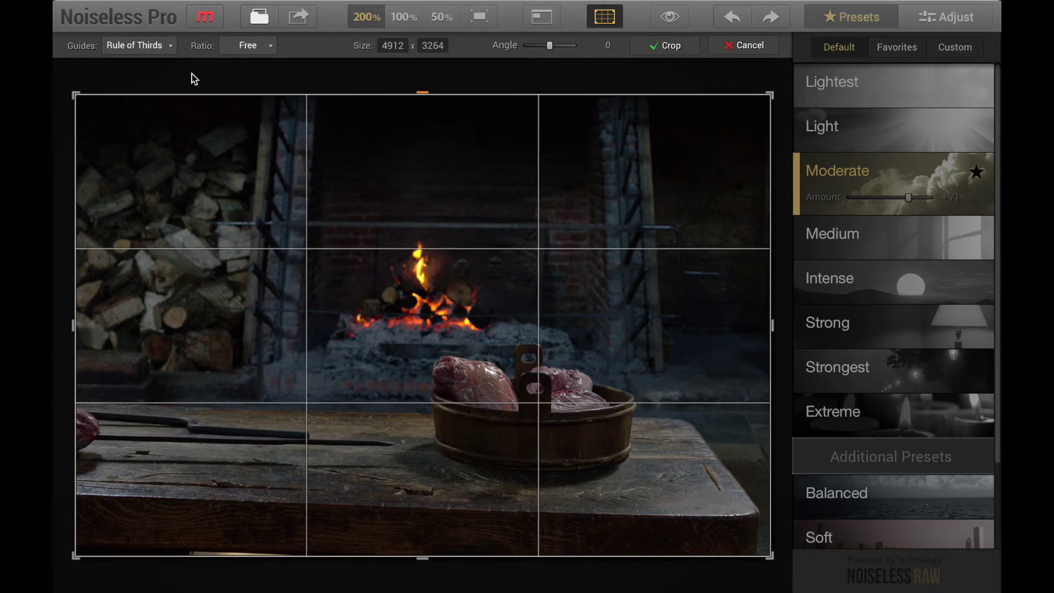
click(169, 47)
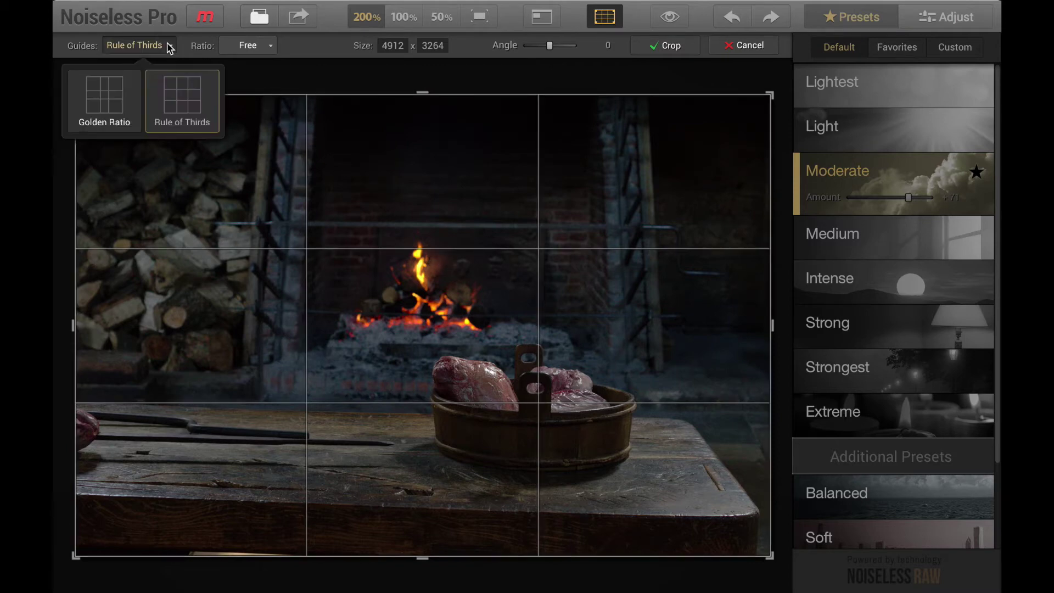
click(123, 107)
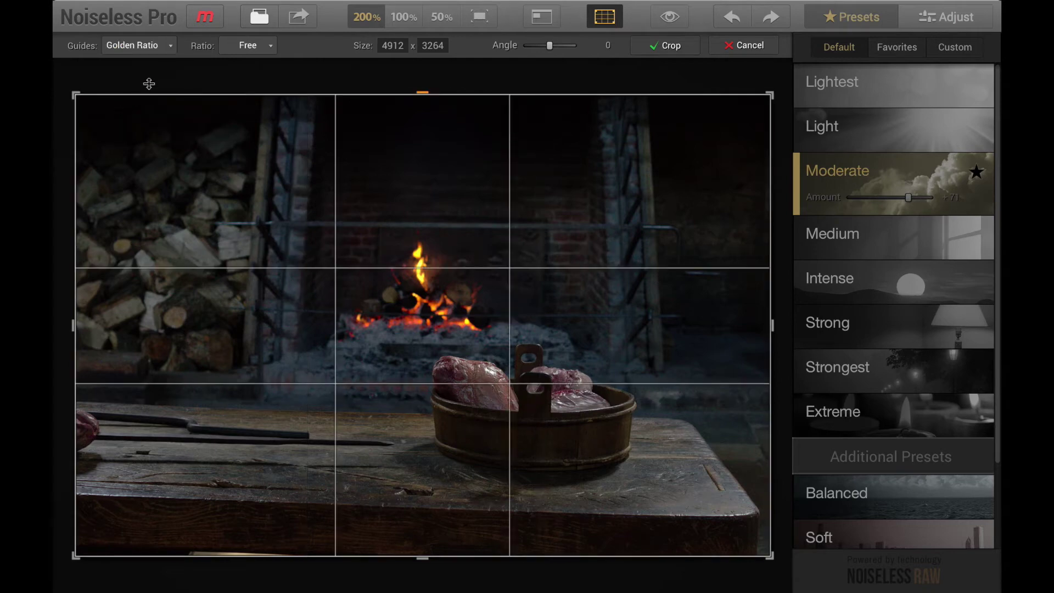
click(154, 47)
click(177, 87)
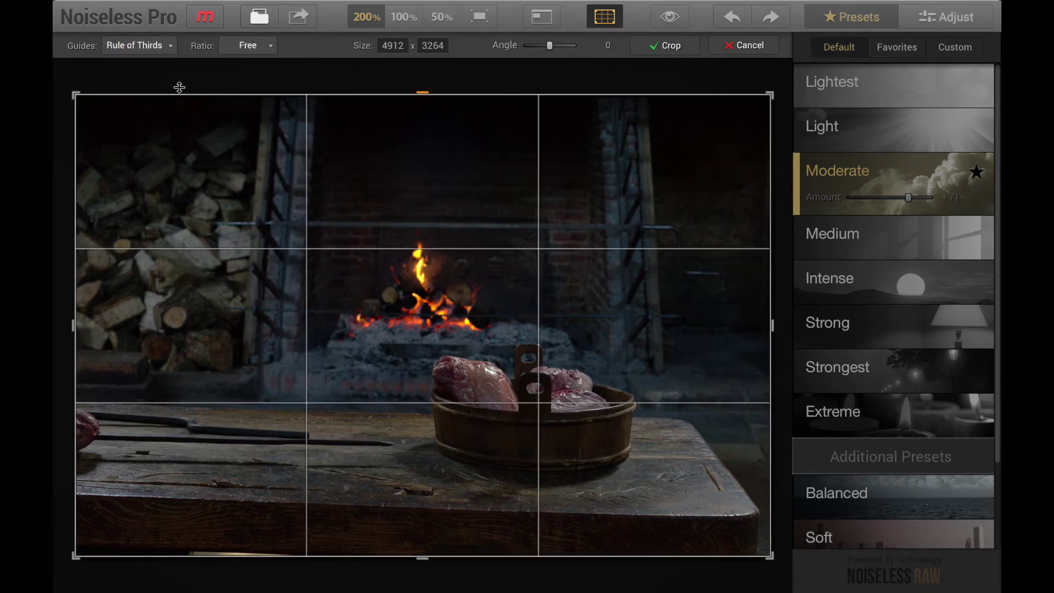
click(272, 46)
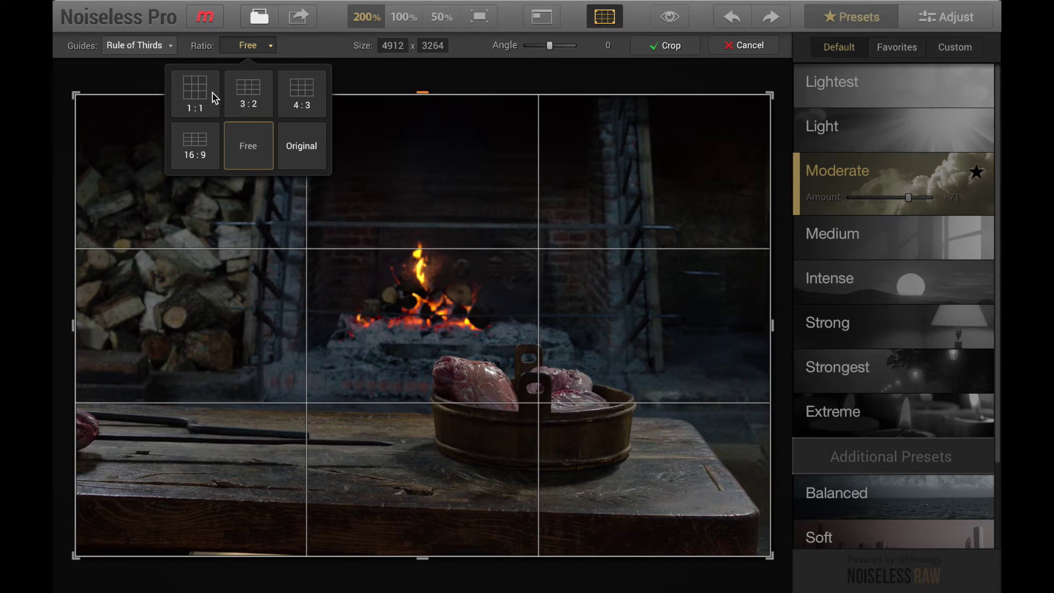
click(269, 49)
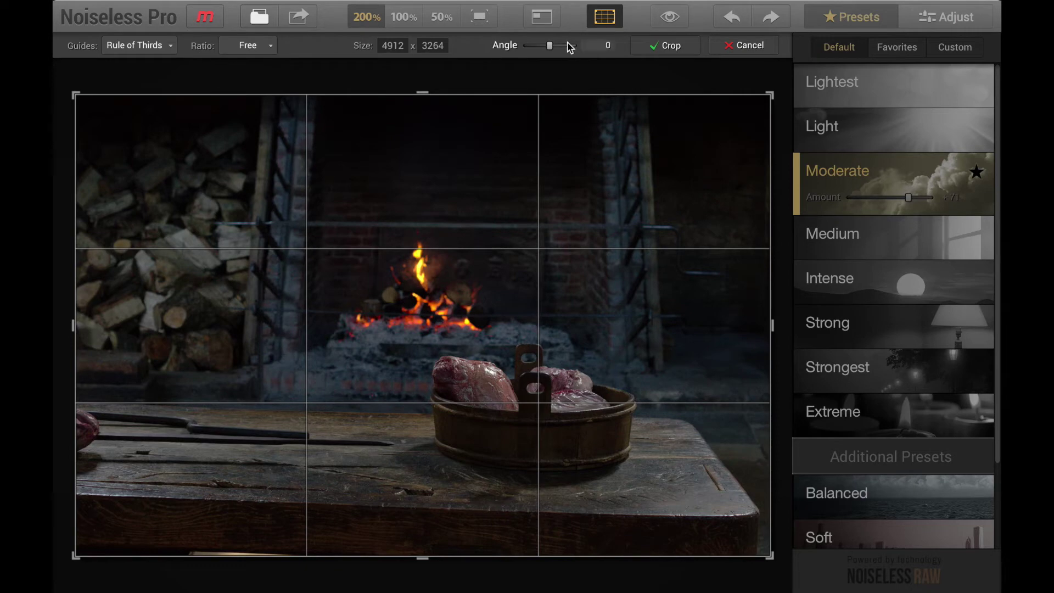
click(742, 47)
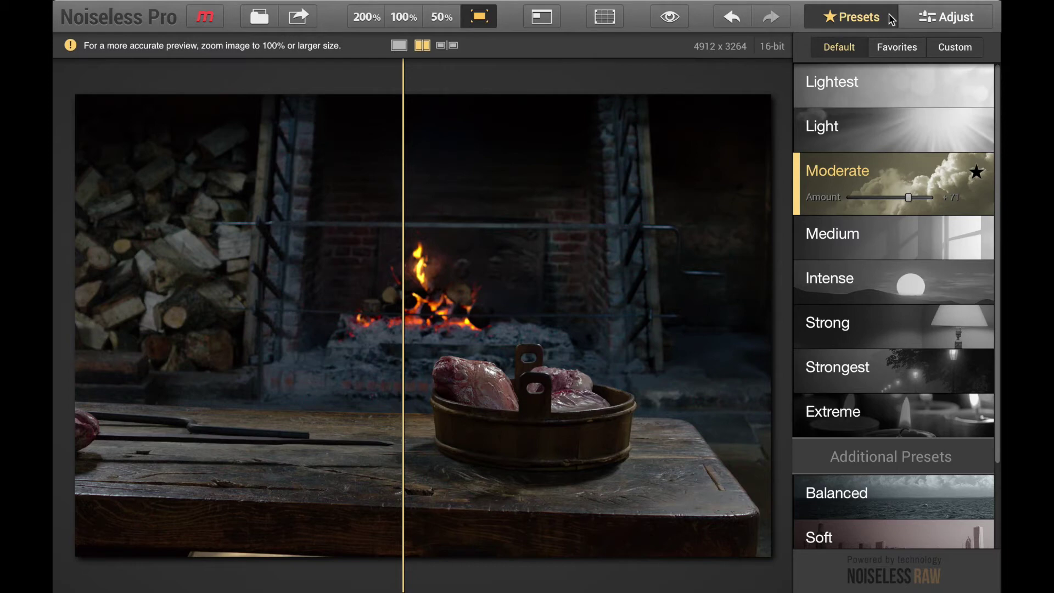
- Show the Adjust settings and scroll to the Filter highlight, midtone and shadow values
click(925, 17)
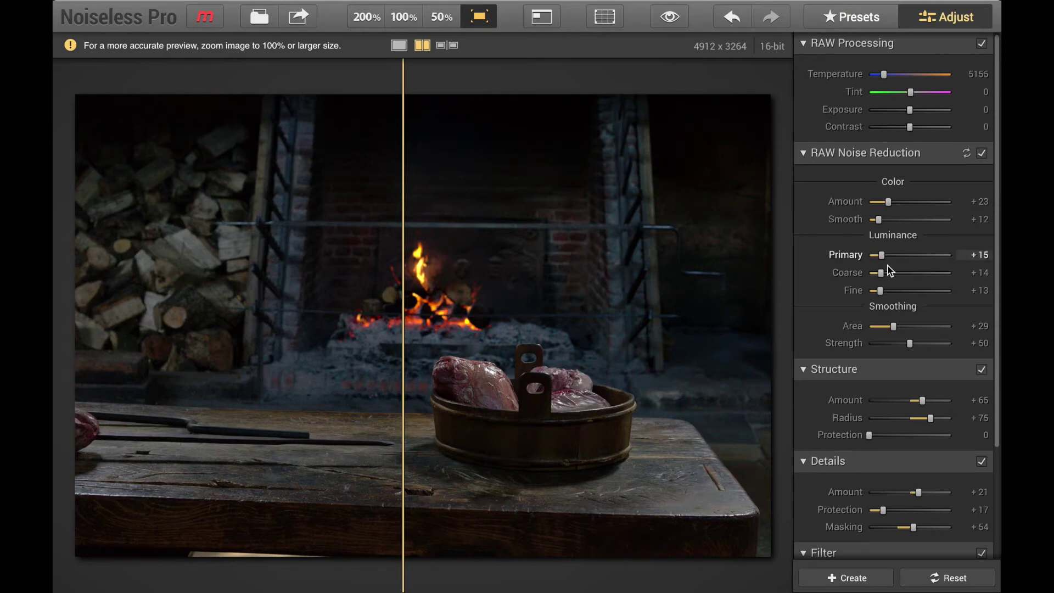
scroll(862, 364, down, 1)
scroll(861, 363, down, 3)
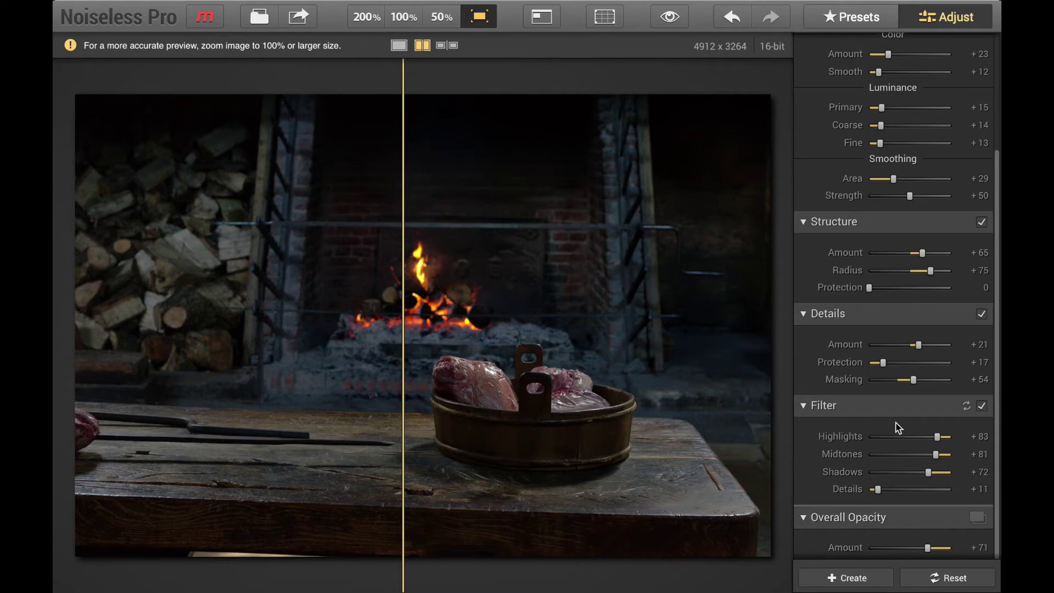
scroll(897, 427, up, 4)
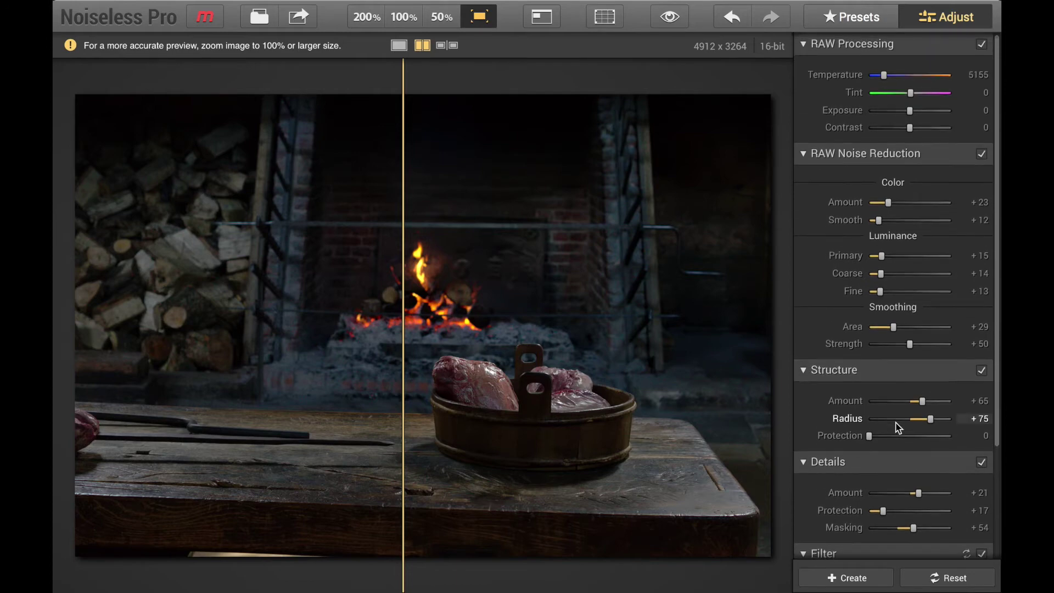
scroll(897, 427, down, 4)
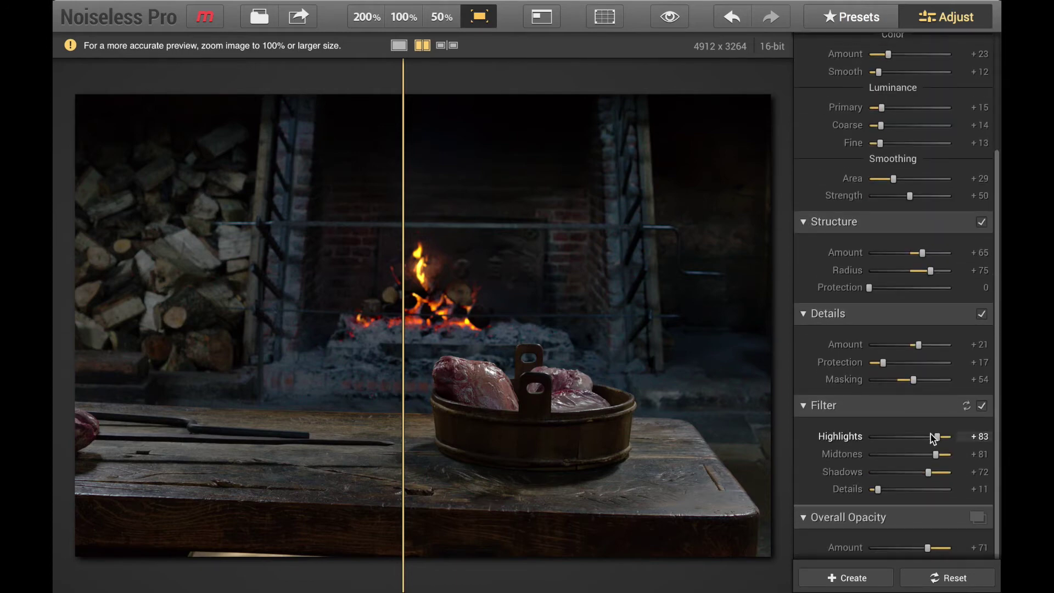
- Raise Filter highlights to +95 and lower Filter shadows to +10
mouse_move(937, 437)
mouse_down()
mouse_move(868, 439)
mouse_move(942, 439)
mouse_up()
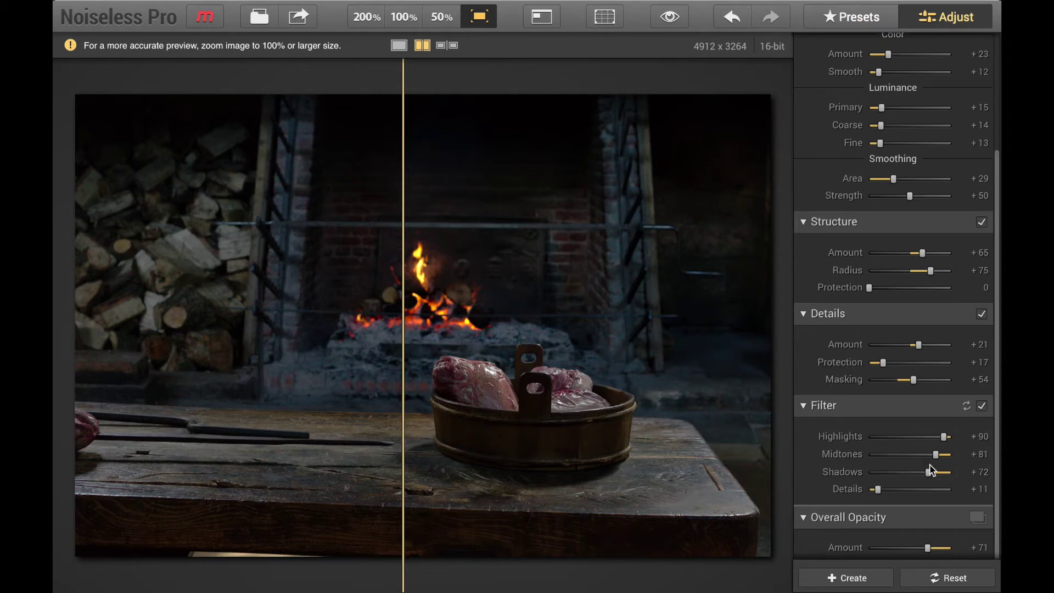
drag(927, 472, 877, 475)
click(679, 15)
- In side-by-side view, switch Structure and Details off to compare, then back on
click(448, 47)
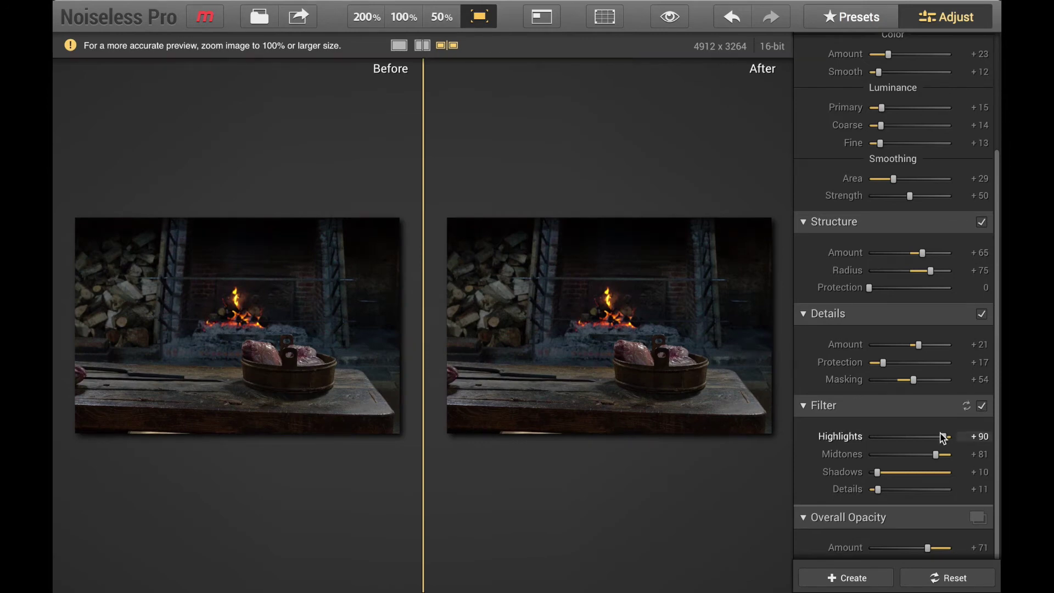
scroll(984, 158, up, 3)
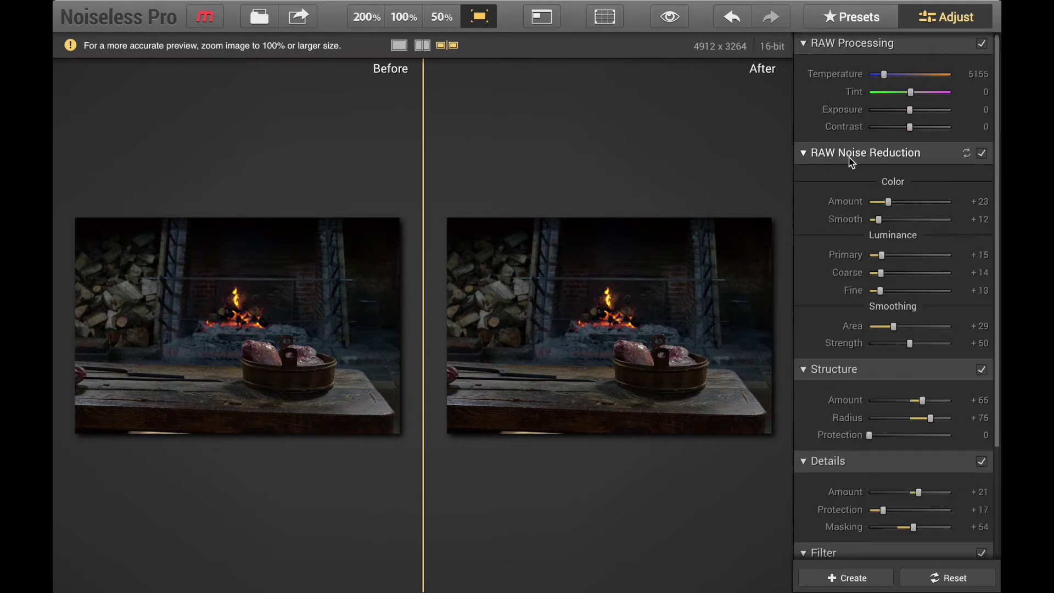
scroll(893, 403, down, 1)
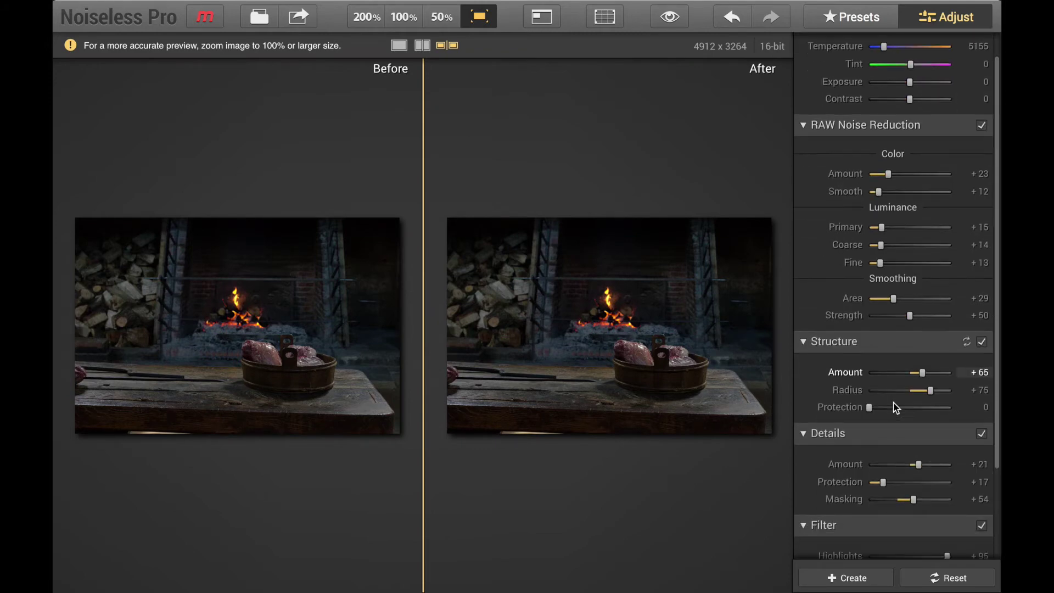
click(981, 343)
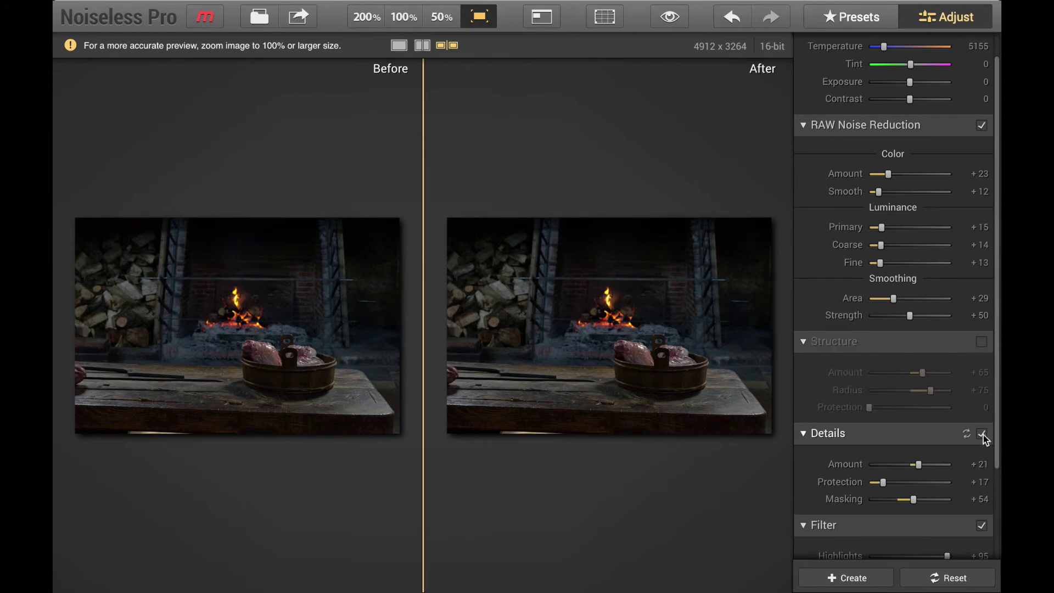
click(981, 435)
click(982, 342)
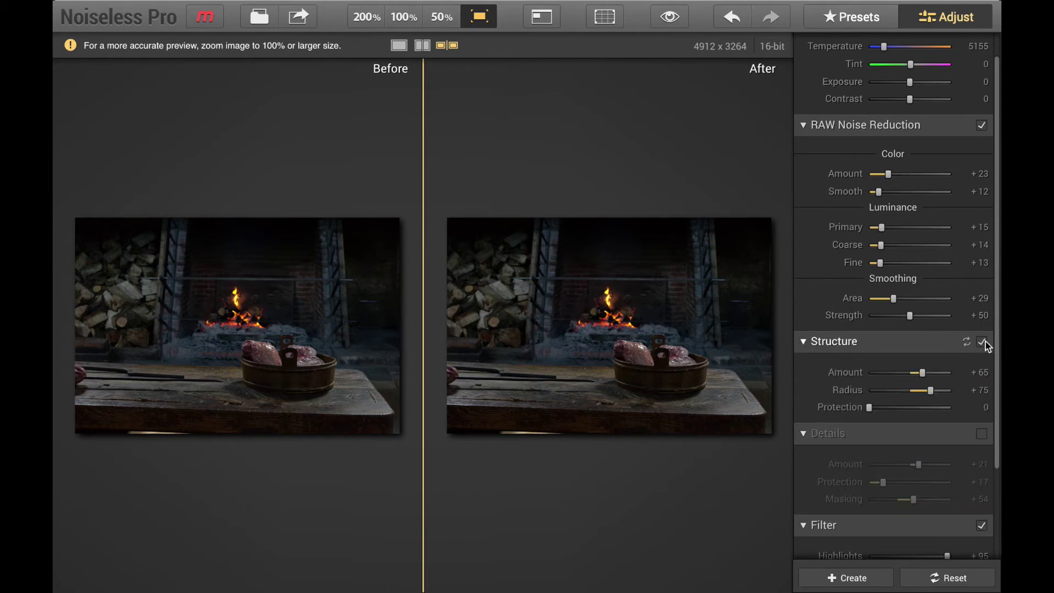
click(981, 434)
scroll(937, 461, down, 2)
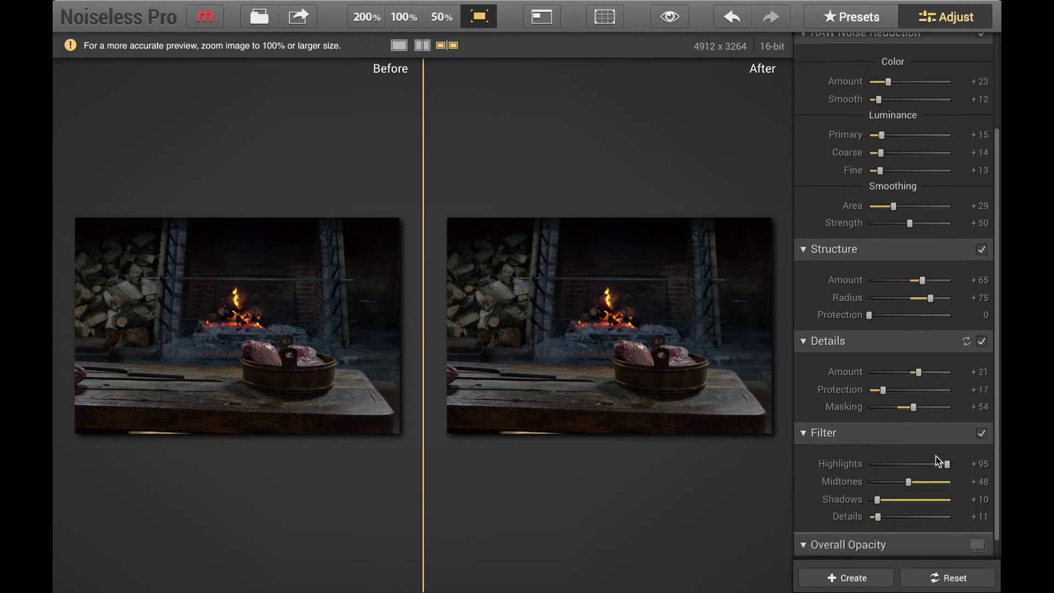
scroll(938, 461, up, 4)
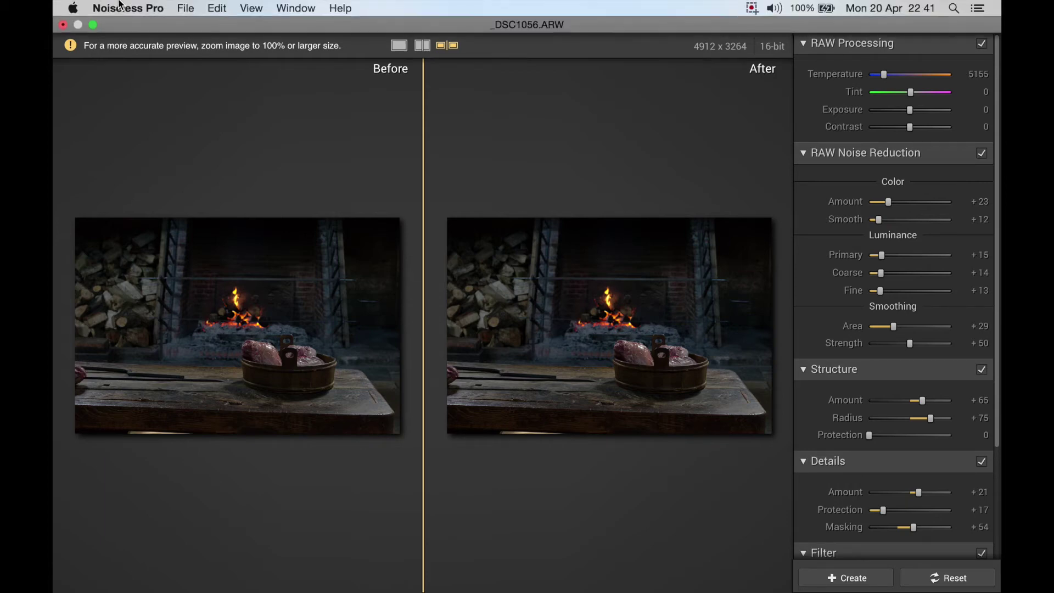
- Choose Install Plug-ins from the app menu to see the Lightroom plugin listed as installed
click(128, 7)
click(154, 91)
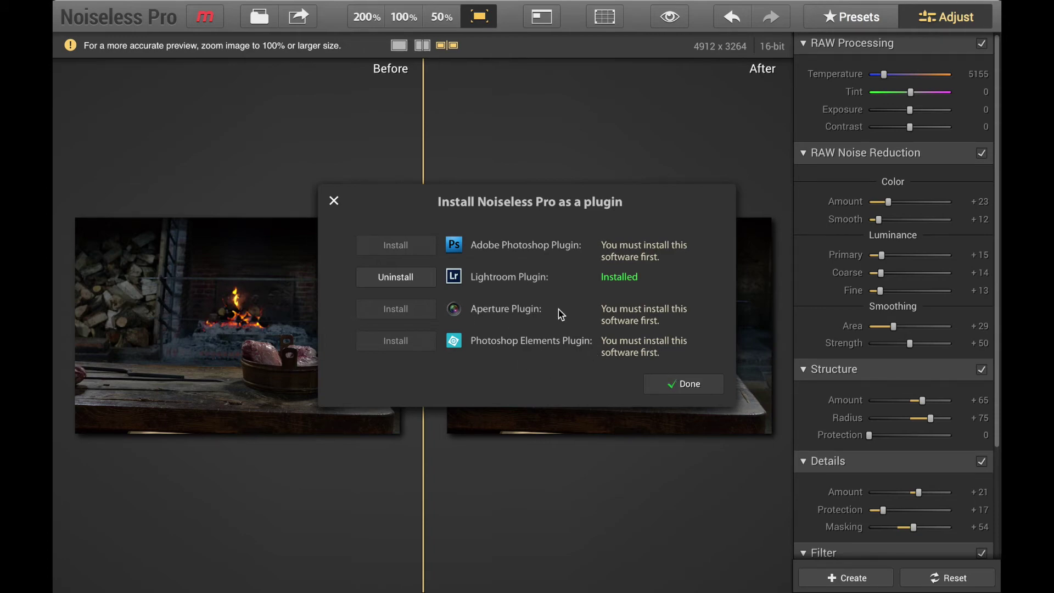
- Dismiss the plugin installation window and close the About Noiseless Pro window
click(681, 384)
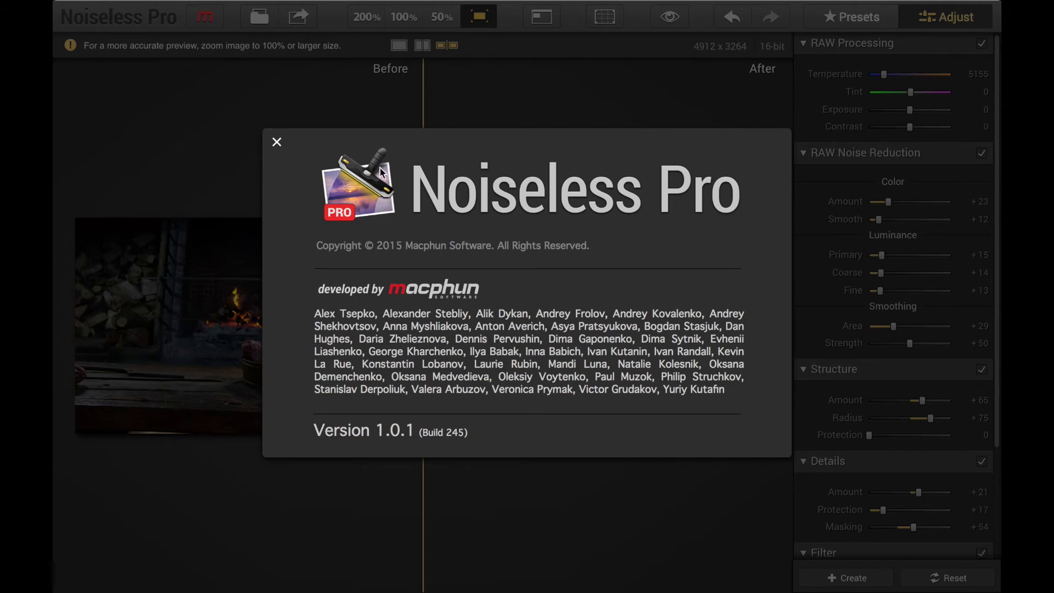
click(277, 142)
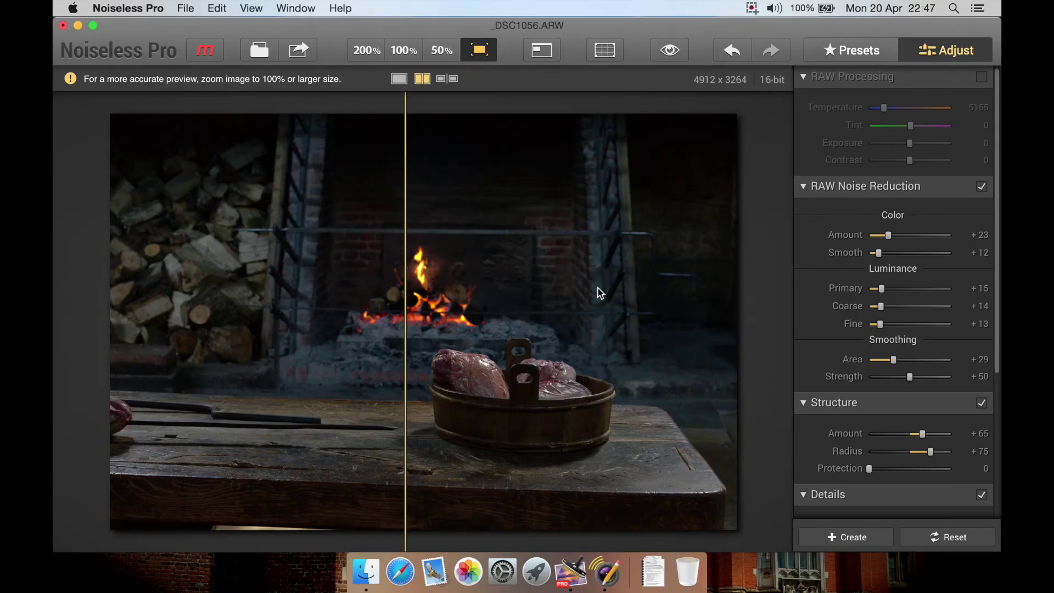
- Check the File menu's Open in... and Share to... submenus for available apps and services
click(185, 8)
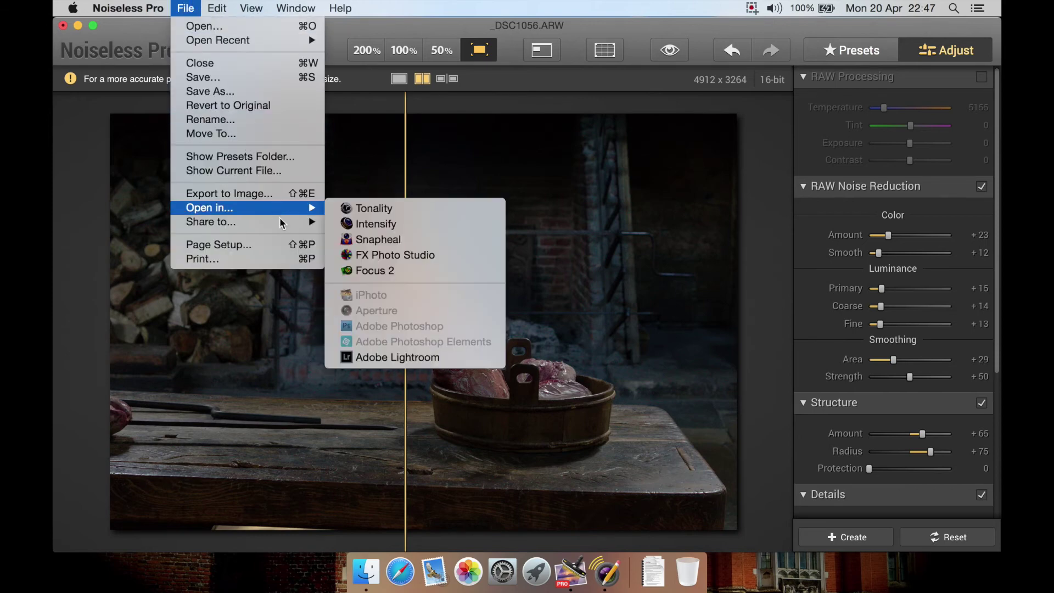
mouse_move(292, 226)
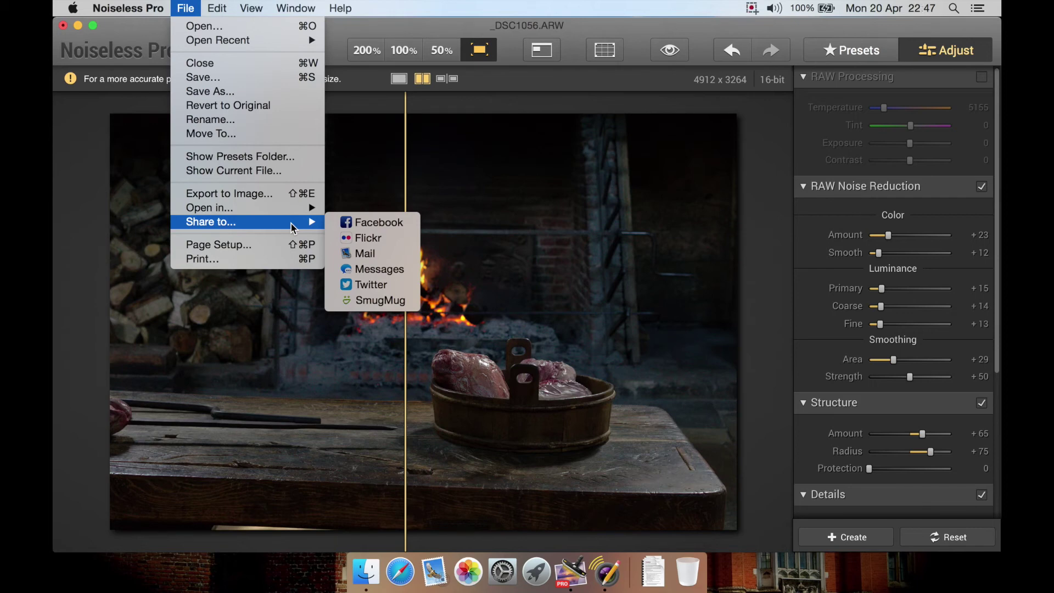
mouse_move(289, 212)
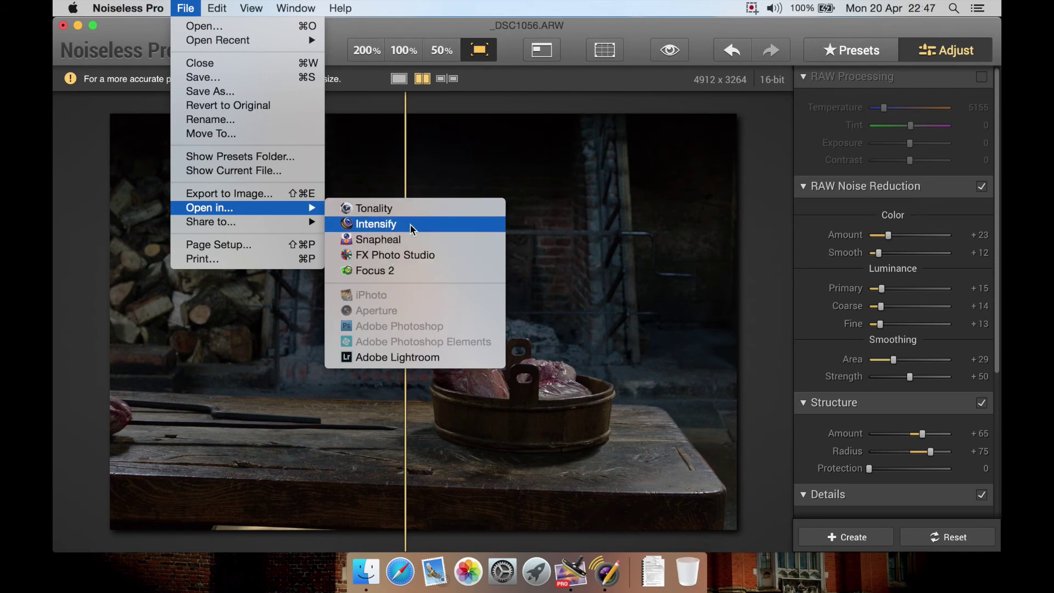
- Export the photo as a JPEG at maximum quality in the Adobe RGB colour space
click(289, 195)
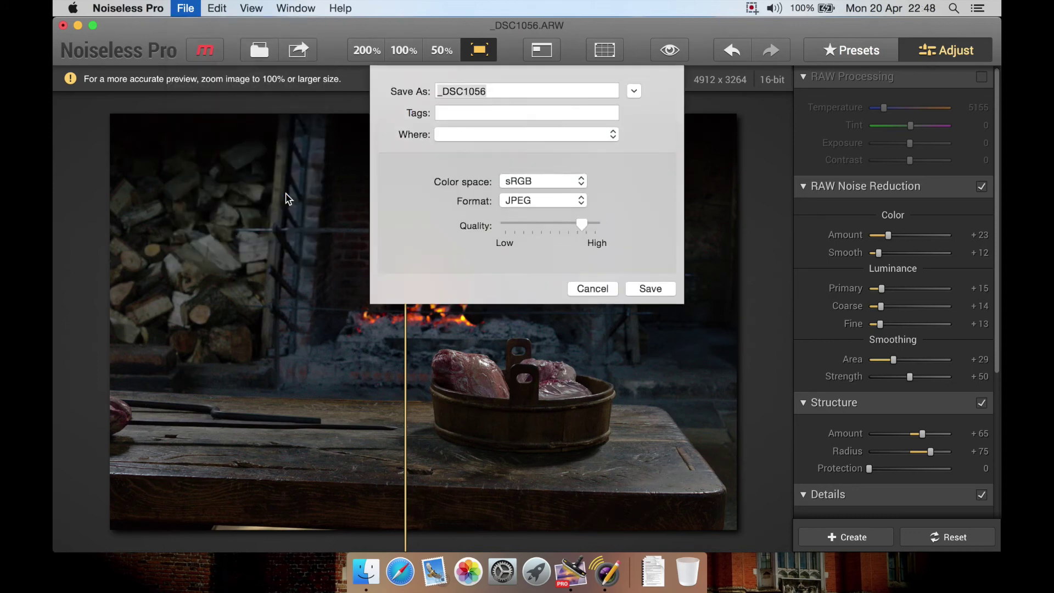
click(545, 203)
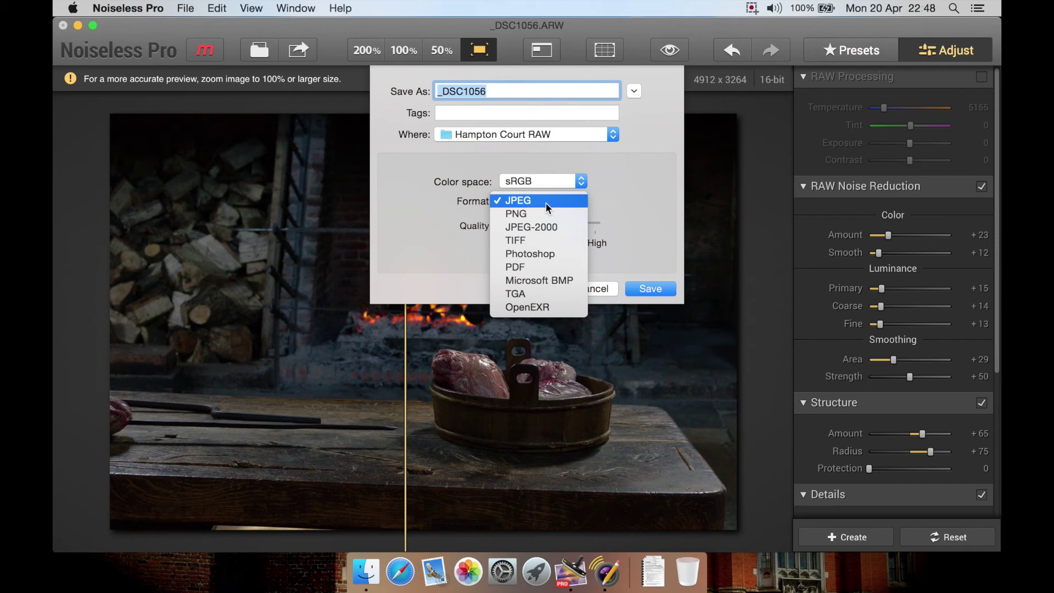
click(546, 203)
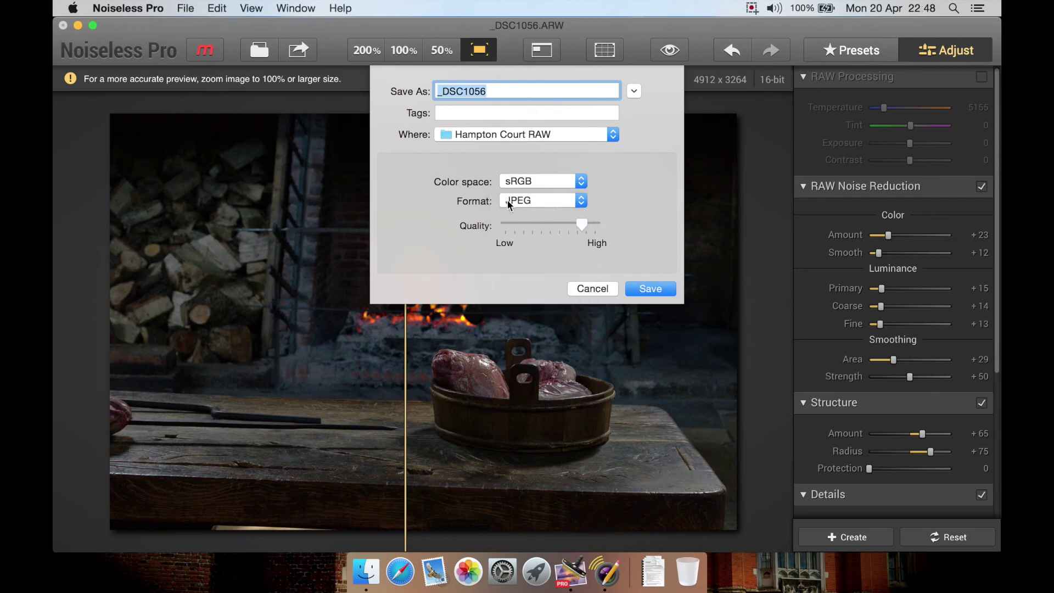
drag(582, 223, 629, 227)
click(542, 183)
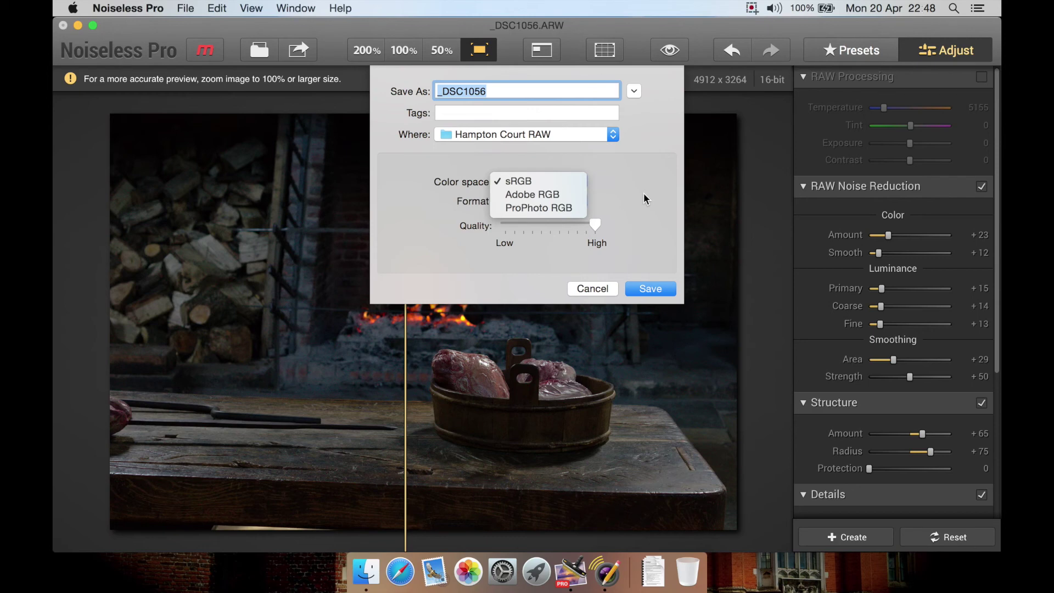
key(Down)
key(Return)
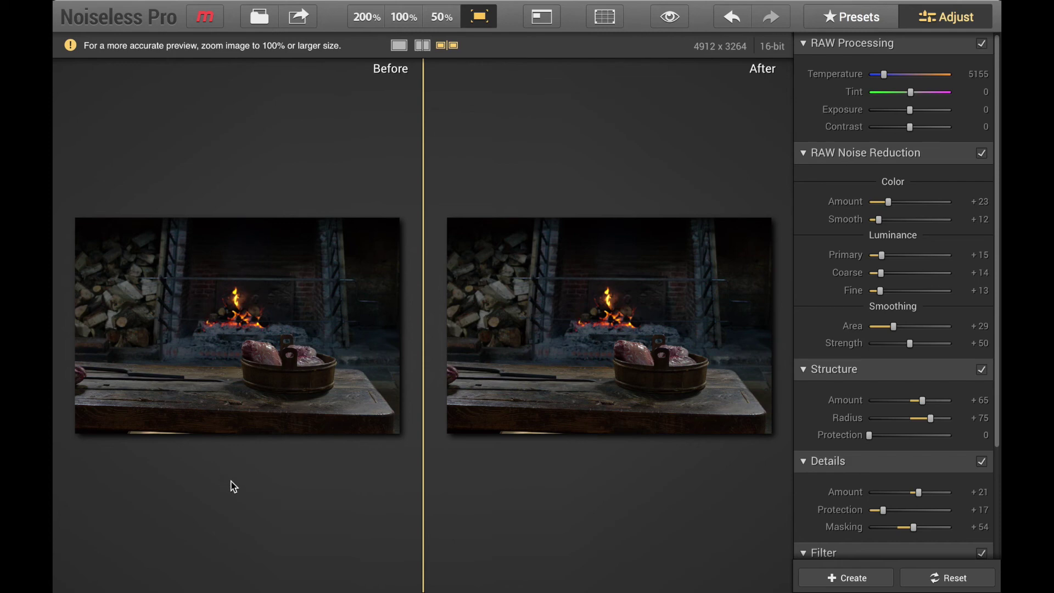
- Show the before and after versions as one split comparison image
click(425, 46)
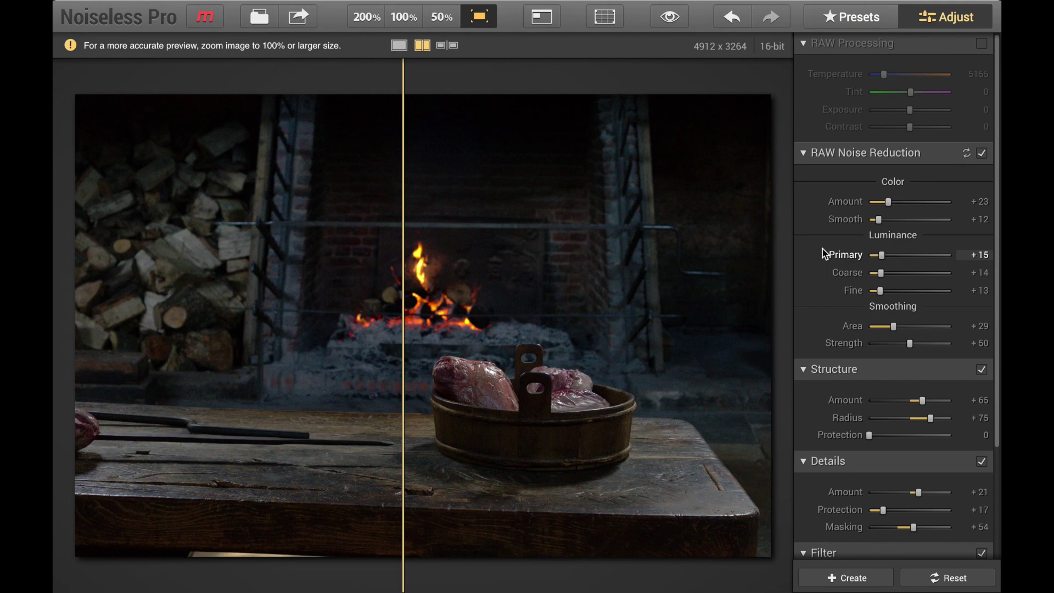
scroll(822, 248, down, 3)
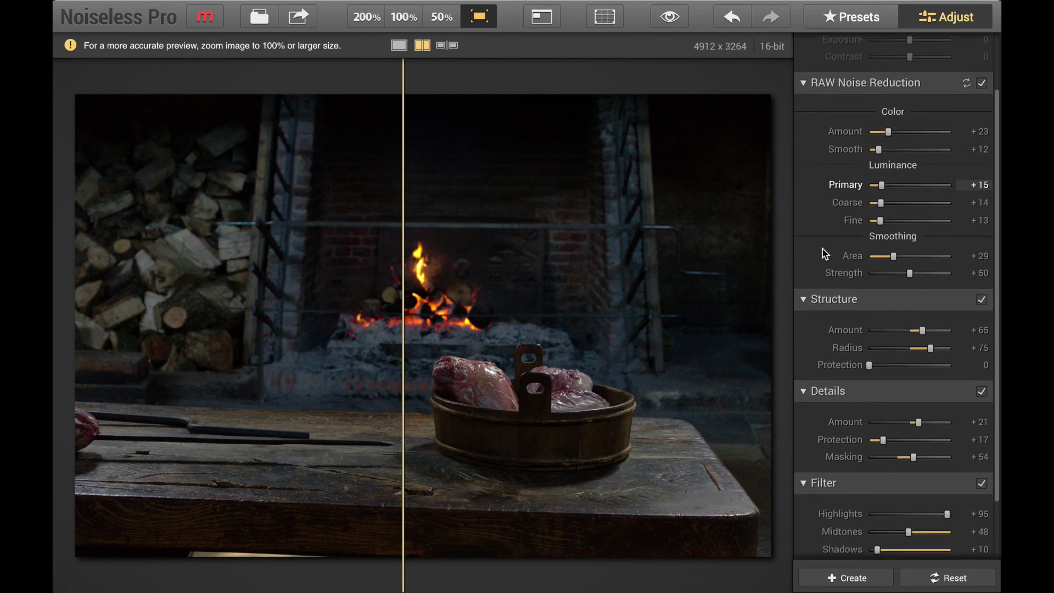
scroll(822, 249, up, 4)
scroll(822, 248, down, 1)
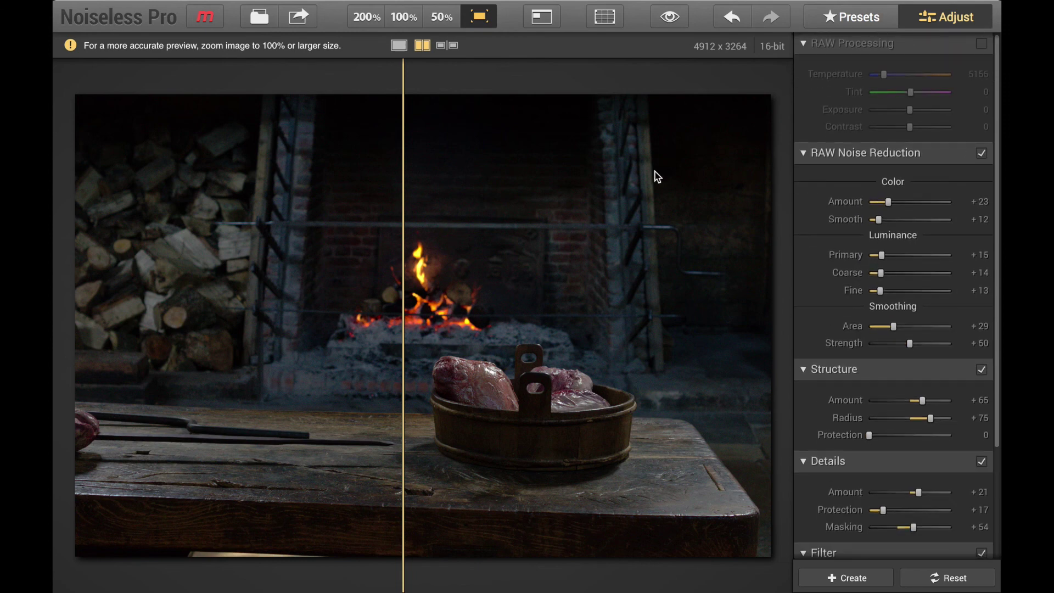